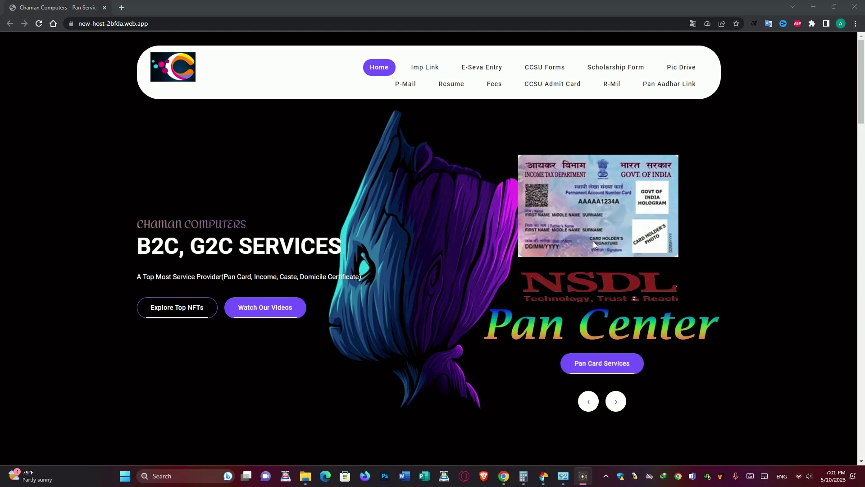
Step: Go to the Google home page in a new browser tab
{"action": "left_click", "coordinate": [121, 7]}
{"action": "left_click", "coordinate": [126, 24]}
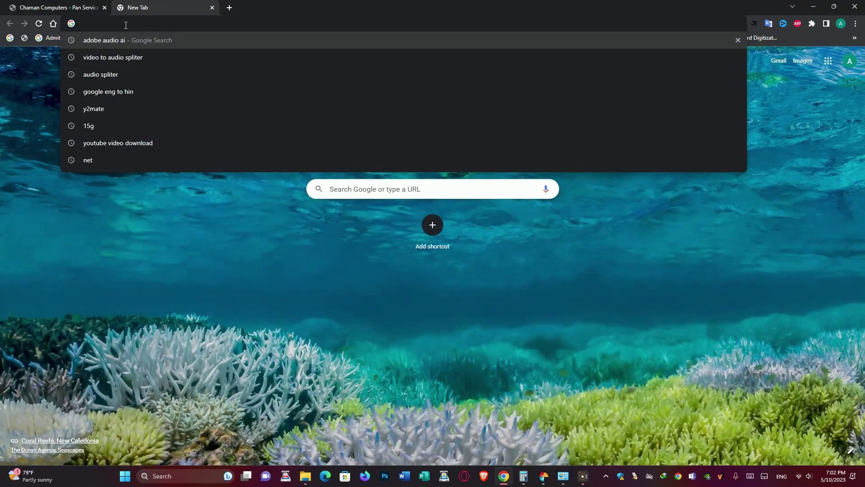
{"action": "type", "text": "google.com"}
{"action": "key", "text": "Return"}
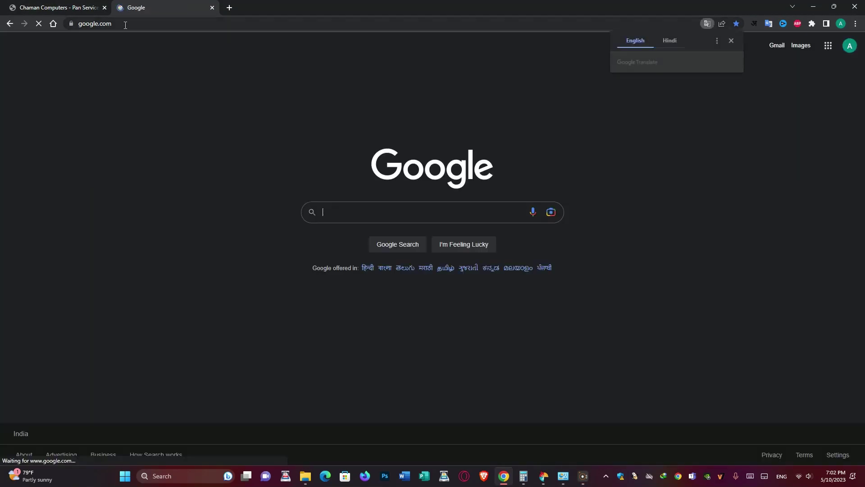
Step: Search Google for 'ctet' and open the official CTET website from the results
{"action": "left_click", "coordinate": [352, 212]}
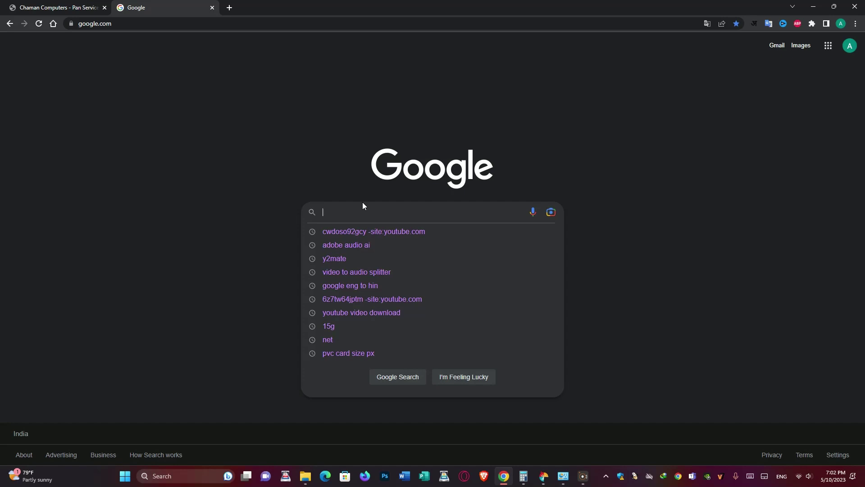
{"action": "type", "text": "ctet"}
{"action": "key", "text": "Return"}
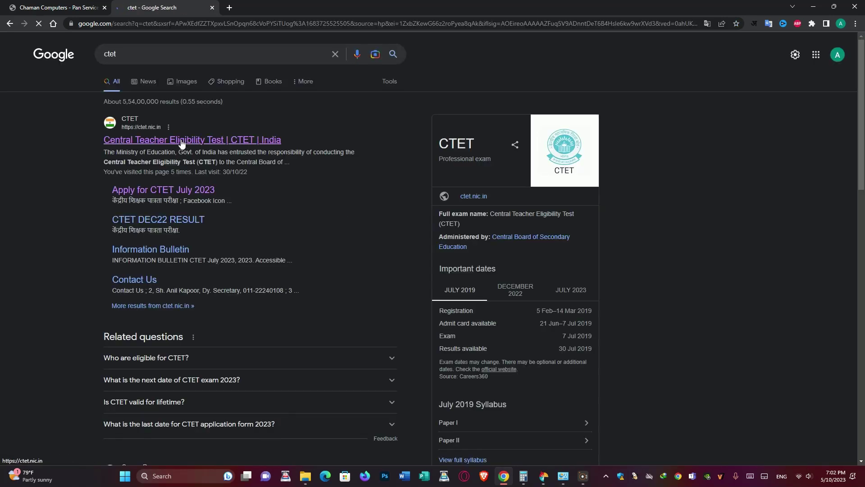
{"action": "left_click", "coordinate": [181, 141]}
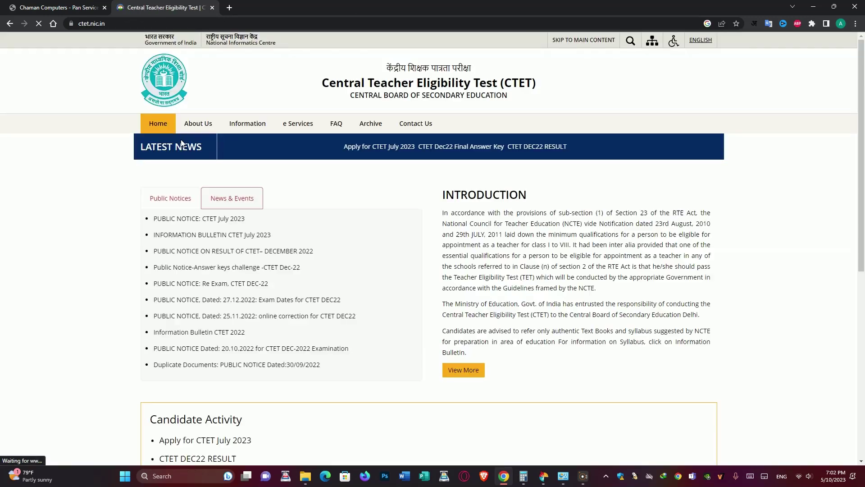
Step: Go to the Apply for CTET July 2023 page and follow its link to the application portal
{"action": "scroll", "coordinate": [486, 333], "scroll_direction": "down", "scroll_amount": 4}
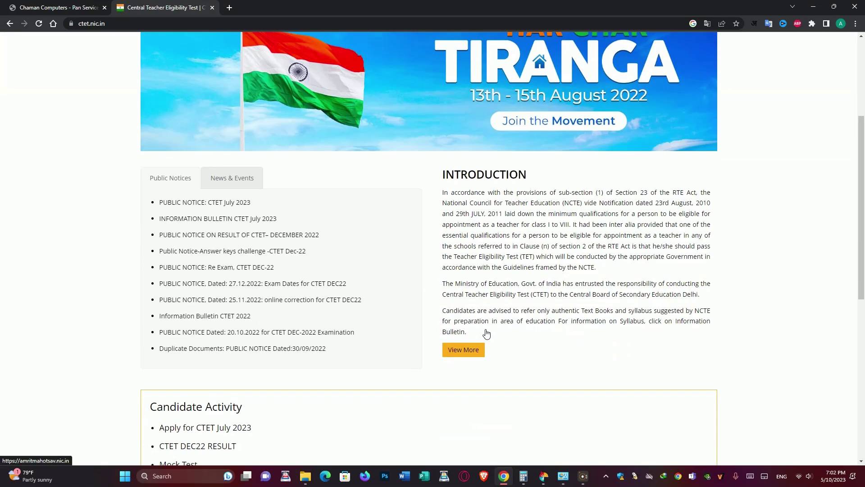
{"action": "scroll", "coordinate": [486, 333], "scroll_direction": "down", "scroll_amount": 2}
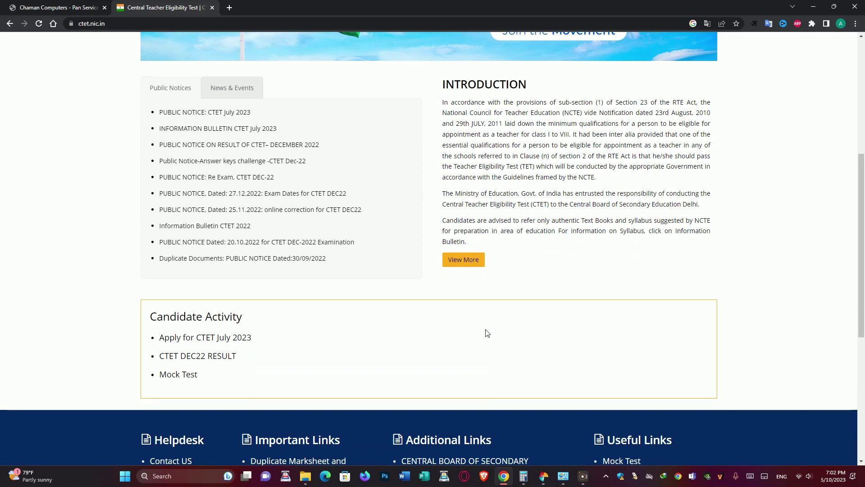
{"action": "left_click", "coordinate": [195, 340]}
{"action": "left_click", "coordinate": [196, 214]}
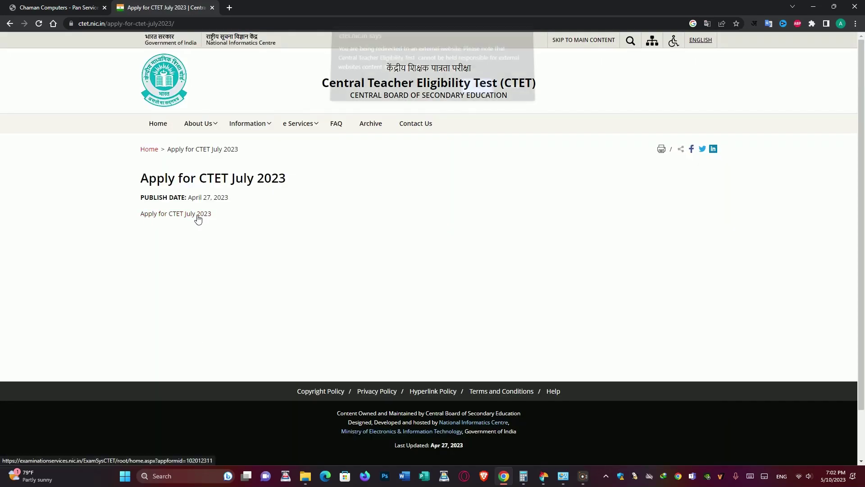
Step: Accept the redirect, start a New Registration, and agree to the instructions declaration
{"action": "key", "text": "Return"}
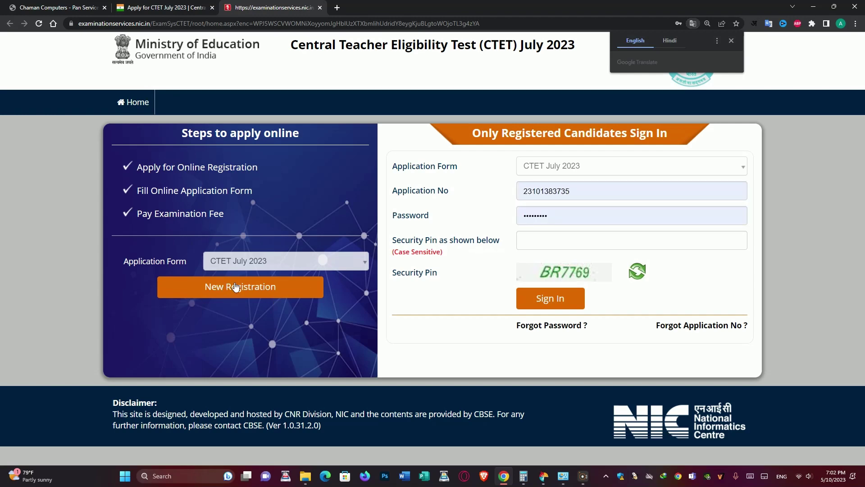
{"action": "left_click", "coordinate": [235, 286]}
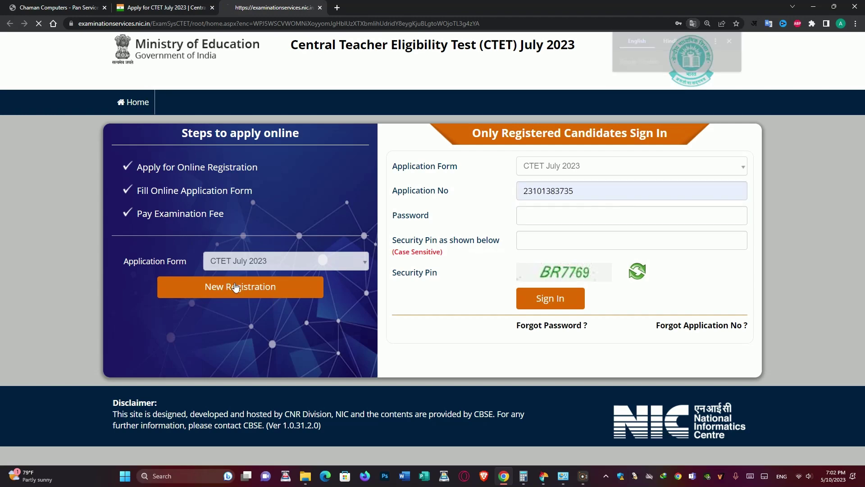
{"action": "scroll", "coordinate": [613, 256], "scroll_direction": "down", "scroll_amount": 4}
{"action": "scroll", "coordinate": [614, 257], "scroll_direction": "down", "scroll_amount": 3}
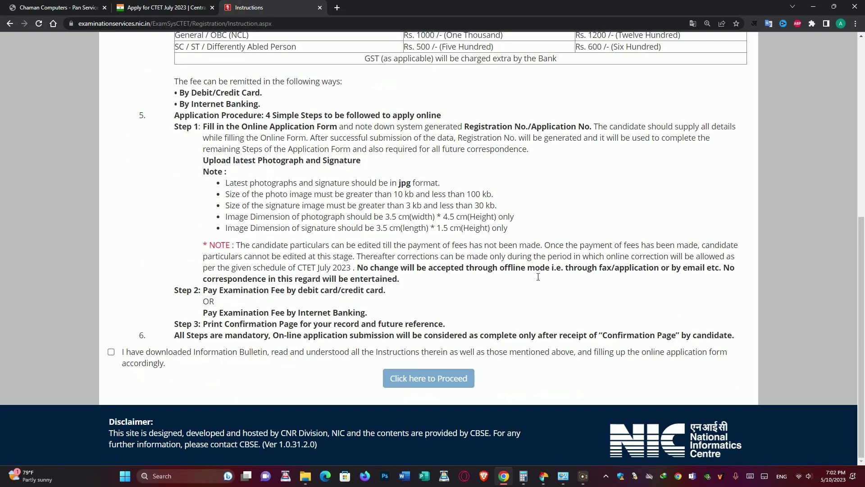
{"action": "left_click", "coordinate": [111, 352]}
{"action": "left_click", "coordinate": [444, 377]}
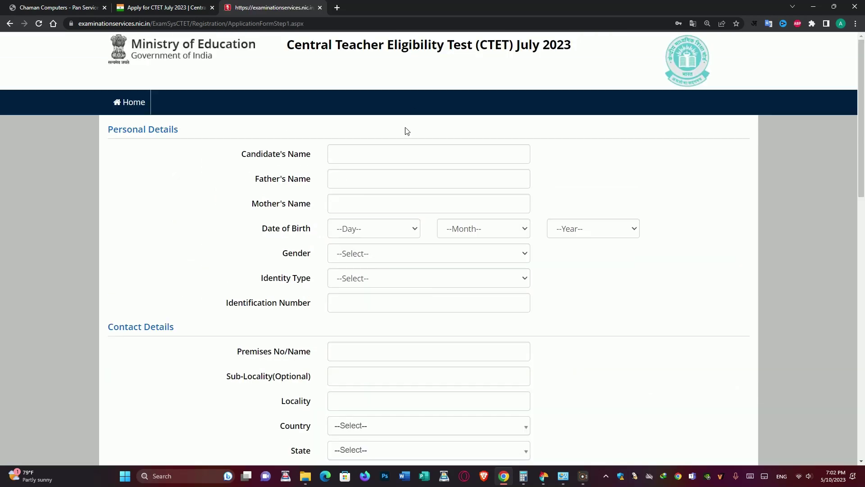
Step: Click through the candidate, father and mother name fields and zoom the page to 150%
{"action": "left_click", "coordinate": [348, 158]}
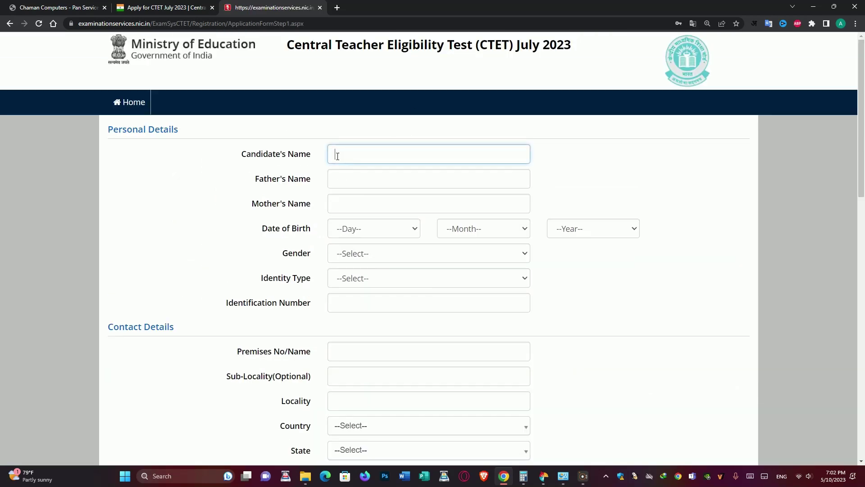
{"action": "left_click", "coordinate": [390, 178]}
{"action": "left_click", "coordinate": [380, 203]}
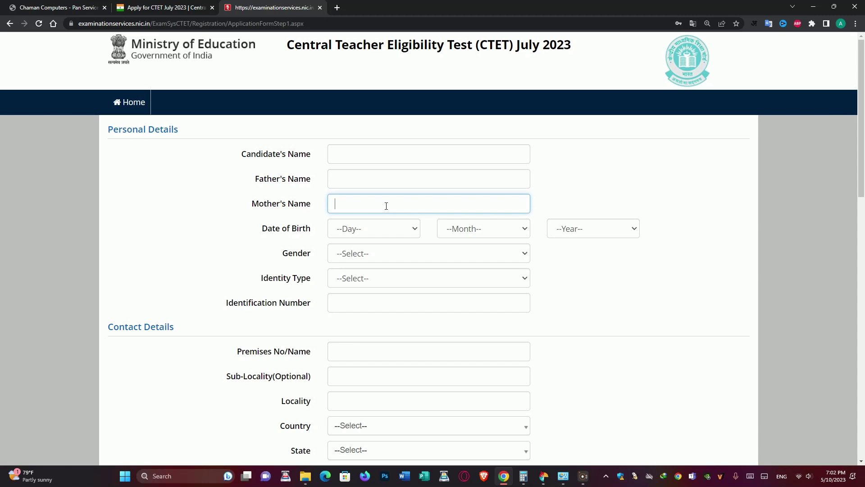
{"action": "key", "text": "ctrl+plus"}
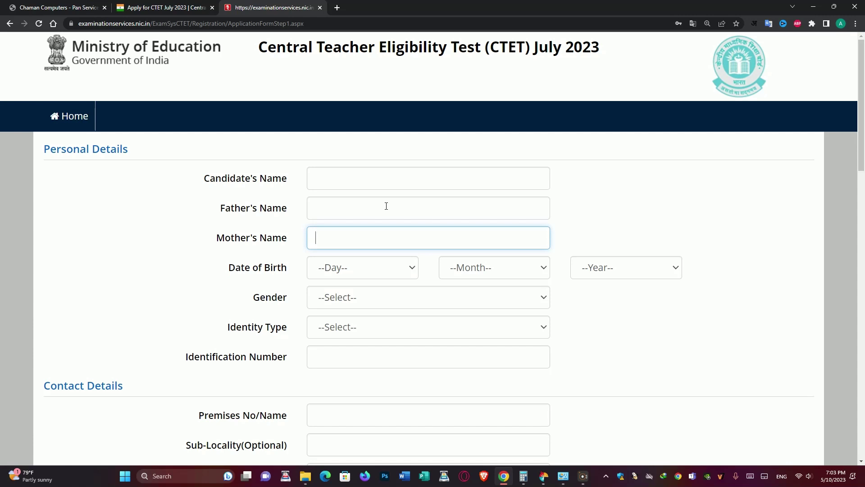
Step: Look at the date-of-birth Day, Gender and Identity Type dropdowns without choosing values
{"action": "left_click", "coordinate": [365, 263]}
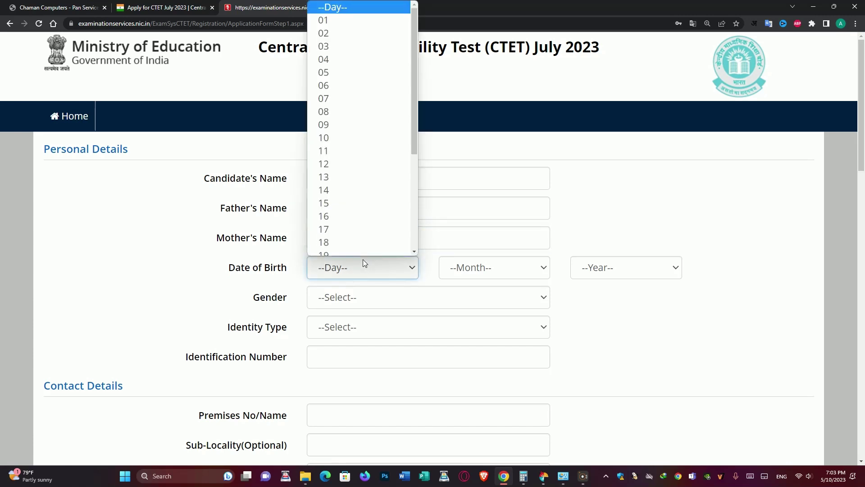
{"action": "left_click", "coordinate": [354, 299]}
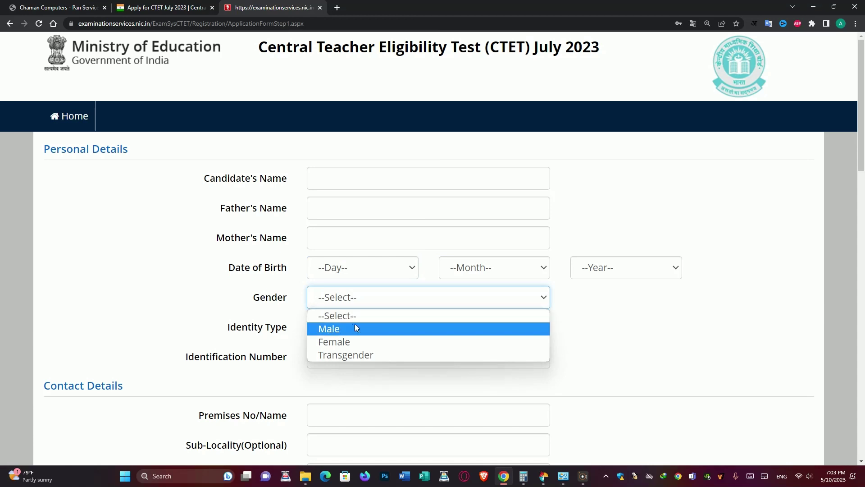
{"action": "left_click", "coordinate": [282, 328]}
{"action": "left_click", "coordinate": [341, 331]}
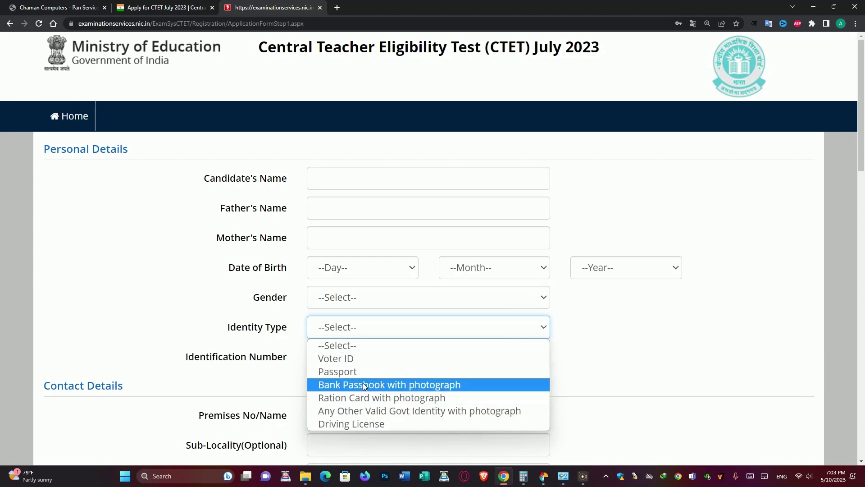
Step: Choose 'Any Other Valid Govt Identity with photograph' as the identity type
{"action": "left_click", "coordinate": [381, 417]}
{"action": "scroll", "coordinate": [600, 341], "scroll_direction": "down", "scroll_amount": 4}
{"action": "left_click", "coordinate": [357, 228]}
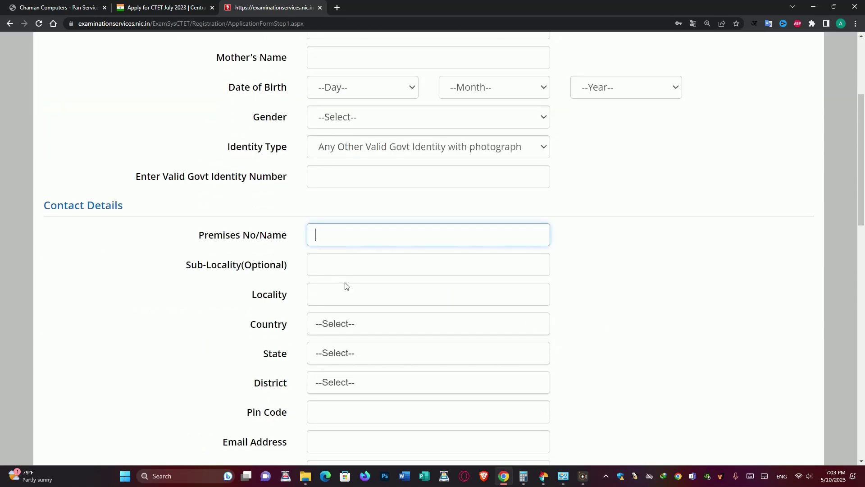
{"action": "left_click_drag", "start_coordinate": [212, 266], "coordinate": [300, 268]}
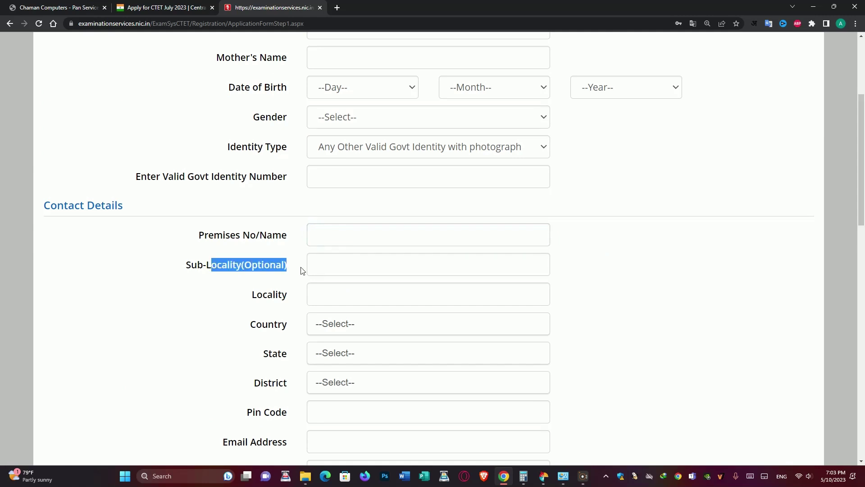
{"action": "left_click", "coordinate": [302, 262]}
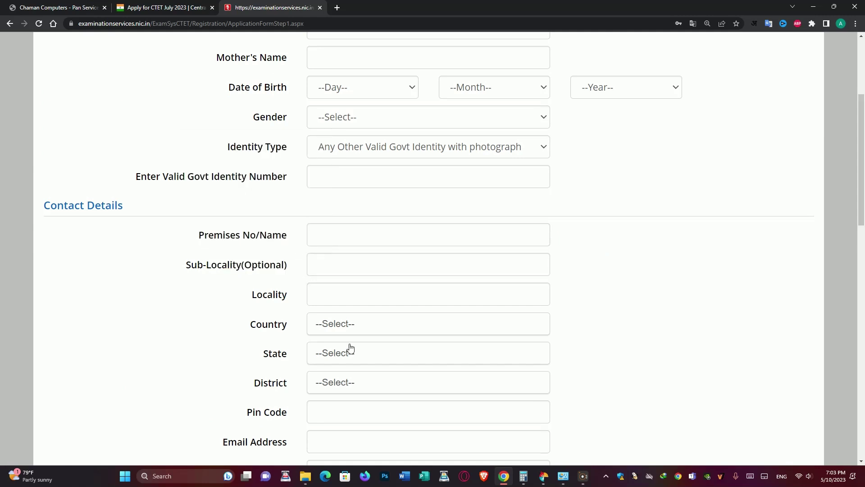
Step: Set the address to Country India, State UTTAR PRADESH and District GHAZIABAD
{"action": "left_click", "coordinate": [361, 329]}
{"action": "left_click", "coordinate": [343, 386]}
{"action": "left_click", "coordinate": [353, 353]}
{"action": "scroll", "coordinate": [381, 343], "scroll_direction": "down", "scroll_amount": 3}
{"action": "scroll", "coordinate": [381, 356], "scroll_direction": "down", "scroll_amount": 5}
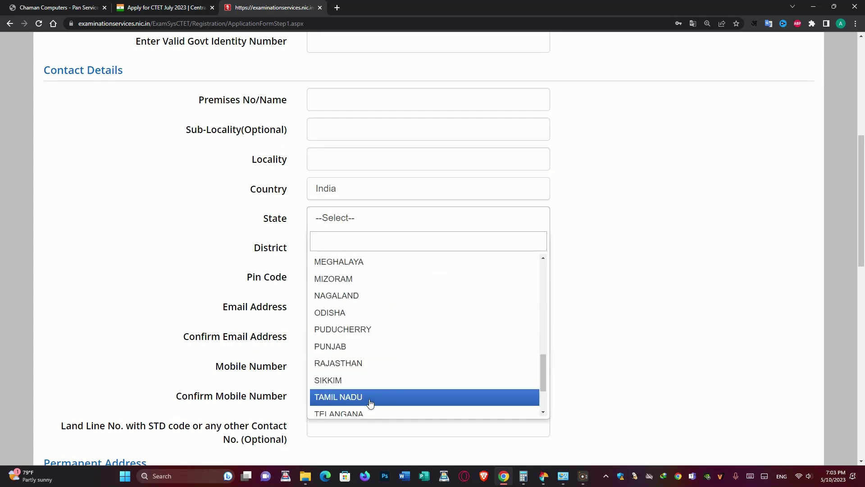
{"action": "scroll", "coordinate": [370, 399], "scroll_direction": "down", "scroll_amount": 2}
{"action": "left_click", "coordinate": [372, 374]}
{"action": "left_click", "coordinate": [360, 256]}
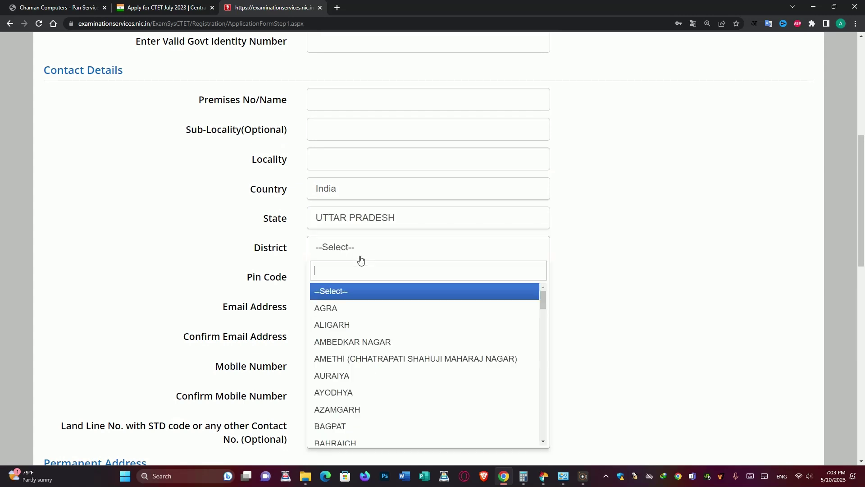
{"action": "type", "text": "gh"}
{"action": "key", "text": "Return"}
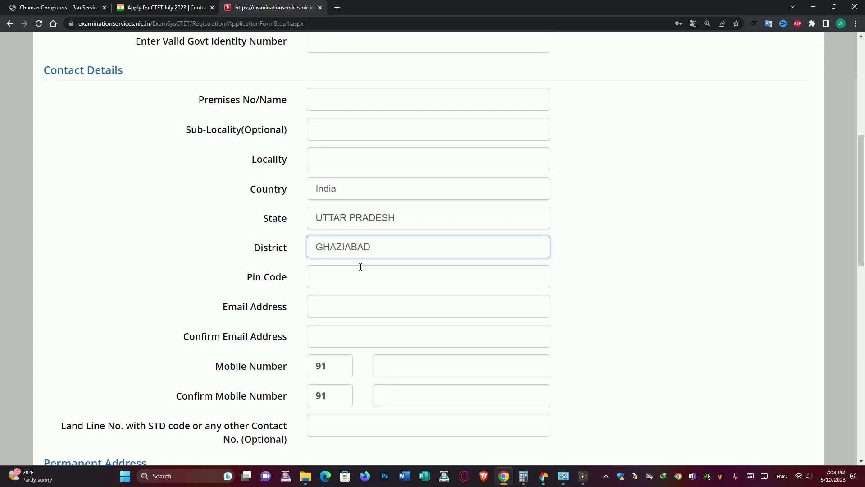
Step: Move through the pin code, email and mobile number fields, then continue down the form
{"action": "left_click", "coordinate": [361, 269]}
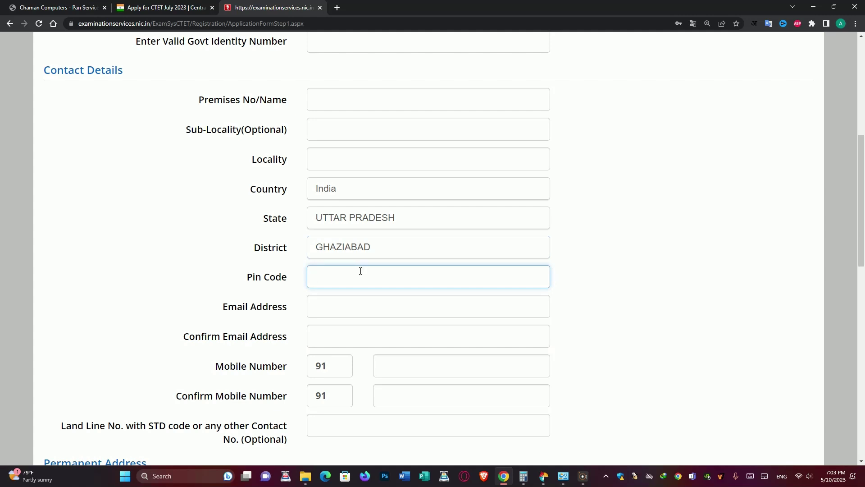
{"action": "left_click", "coordinate": [346, 299]}
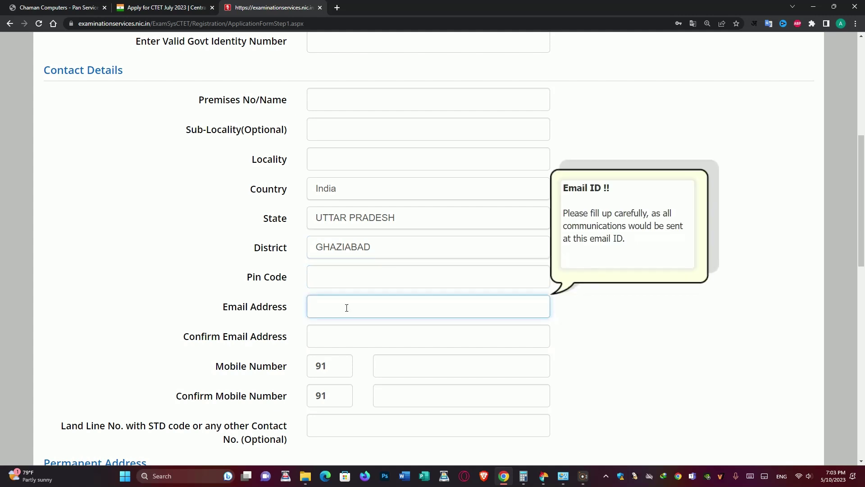
{"action": "left_click", "coordinate": [405, 359]}
{"action": "left_click", "coordinate": [405, 392]}
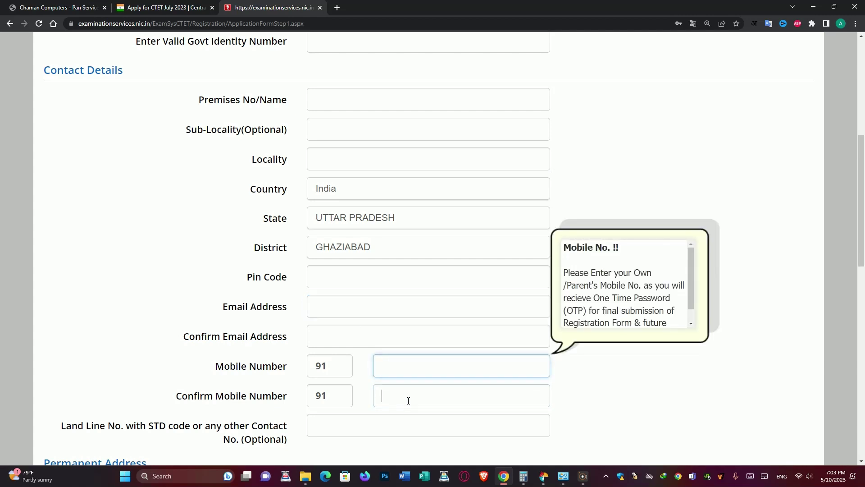
{"action": "scroll", "coordinate": [408, 401], "scroll_direction": "down", "scroll_amount": 2}
{"action": "scroll", "coordinate": [408, 404], "scroll_direction": "down", "scroll_amount": 4}
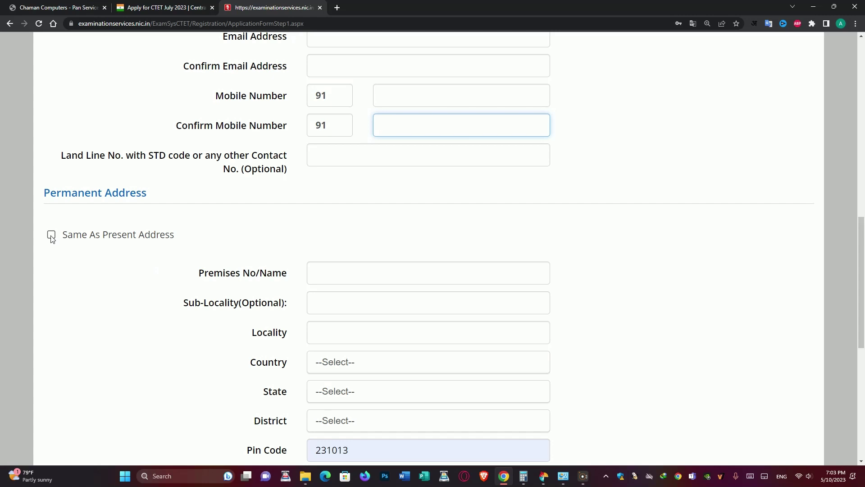
Step: Clear the prefilled password to show its rules: 8–13 characters, mixed case, numeric and special
{"action": "scroll", "coordinate": [398, 294], "scroll_direction": "down", "scroll_amount": 4}
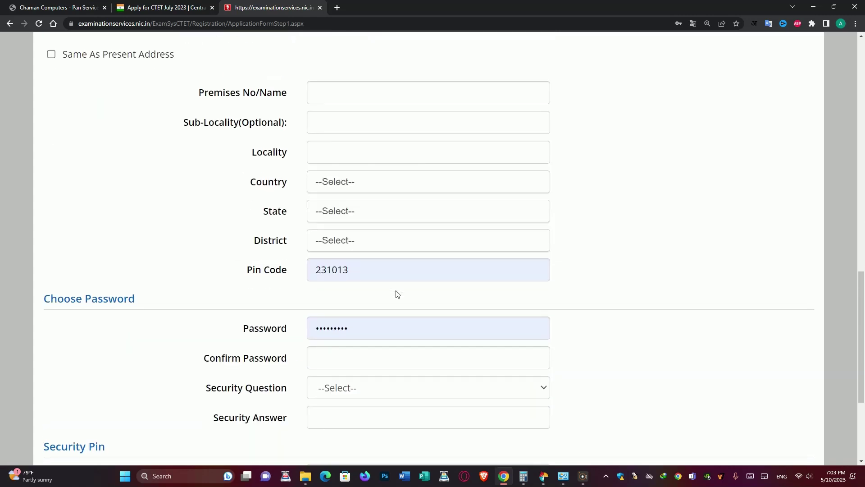
{"action": "left_click", "coordinate": [385, 326]}
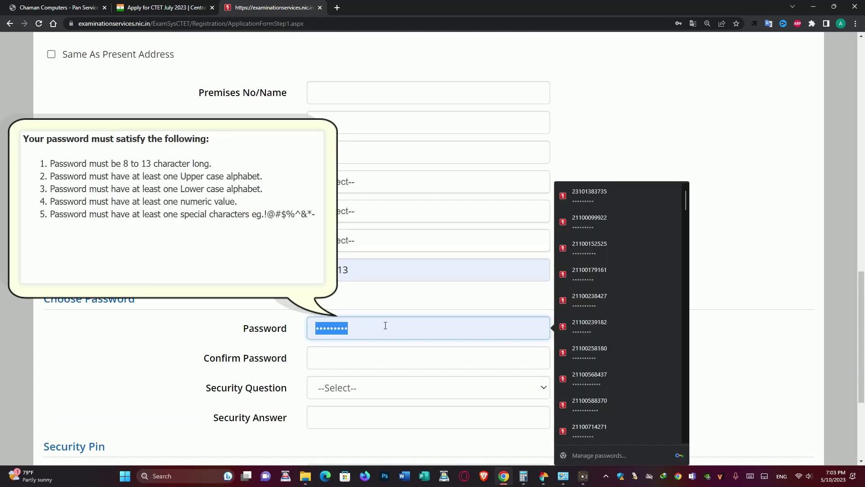
{"action": "key", "text": "BackSpace"}
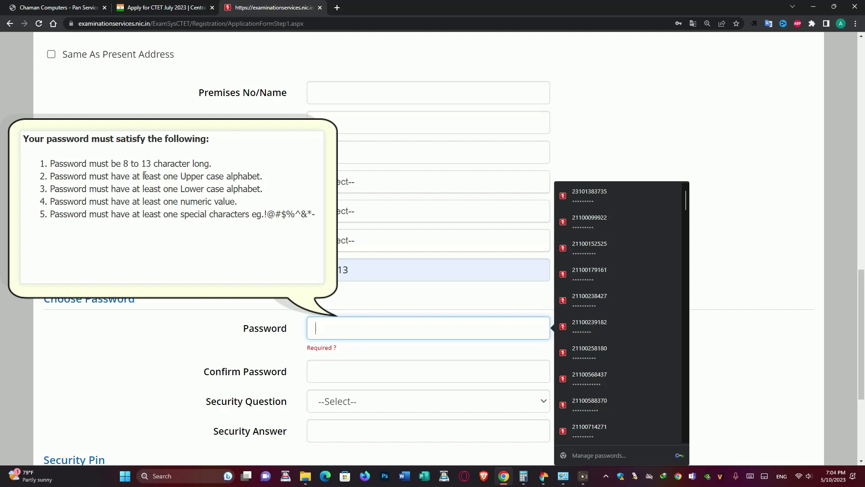
{"action": "left_click_drag", "start_coordinate": [265, 213], "coordinate": [318, 219]}
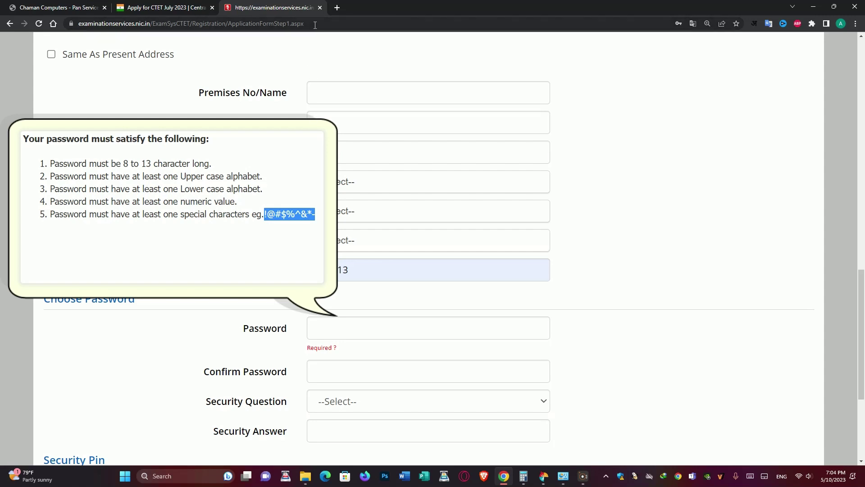
Step: Enter a password-style value in the permanent Premises No/Name field, triggering an allowed-characters error
{"action": "left_click", "coordinate": [367, 91]}
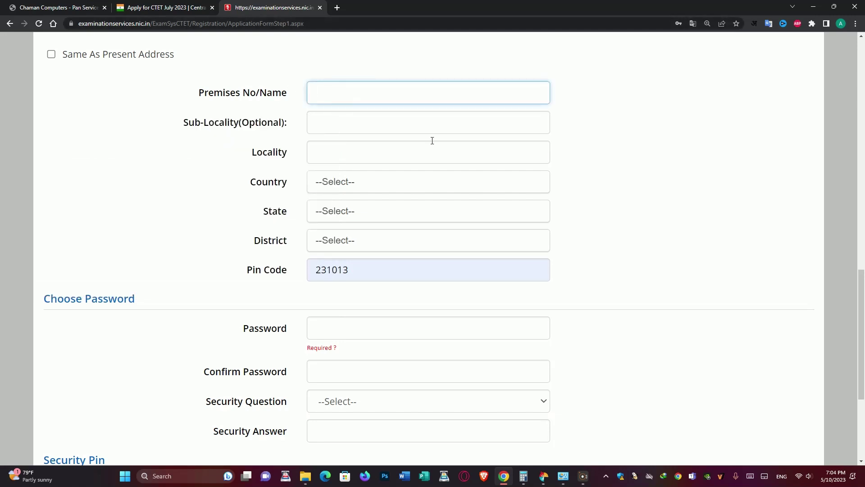
{"action": "key", "text": "ctrl+a"}
{"action": "type", "text": "anu"}
{"action": "scroll", "coordinate": [623, 168], "scroll_direction": "down", "scroll_amount": 4}
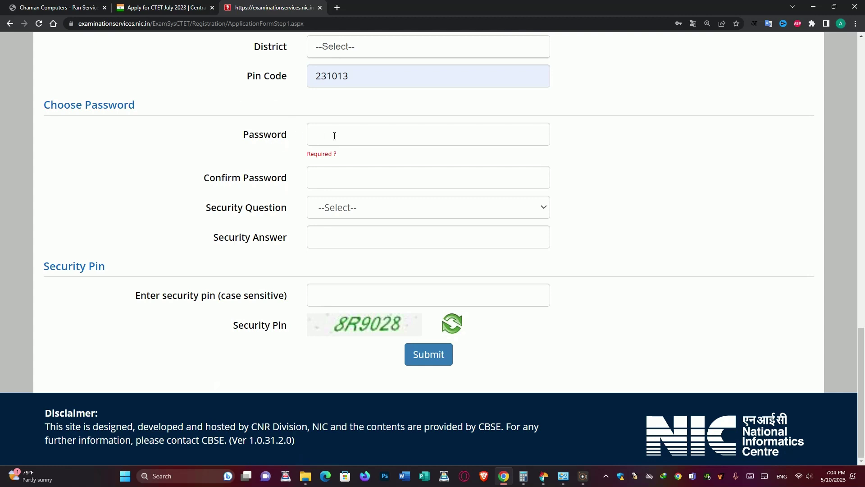
{"action": "scroll", "coordinate": [330, 135], "scroll_direction": "up", "scroll_amount": 8}
{"action": "left_click_drag", "start_coordinate": [377, 249], "coordinate": [303, 255]}
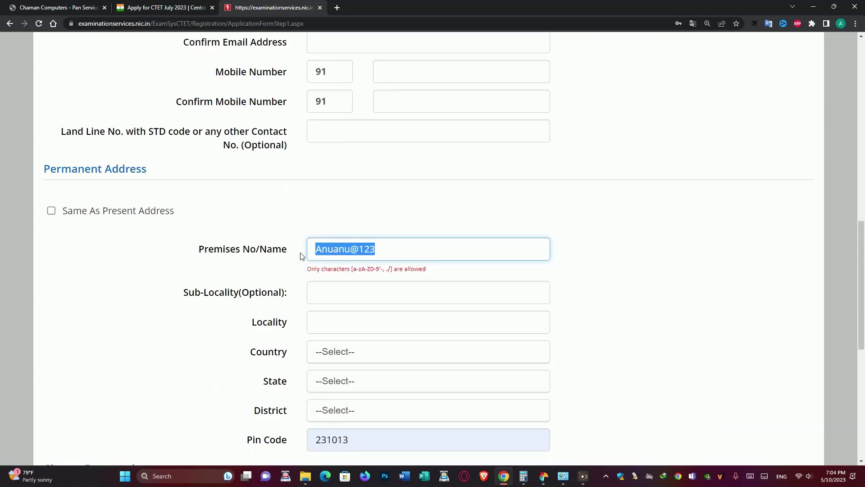
{"action": "left_click", "coordinate": [391, 218]}
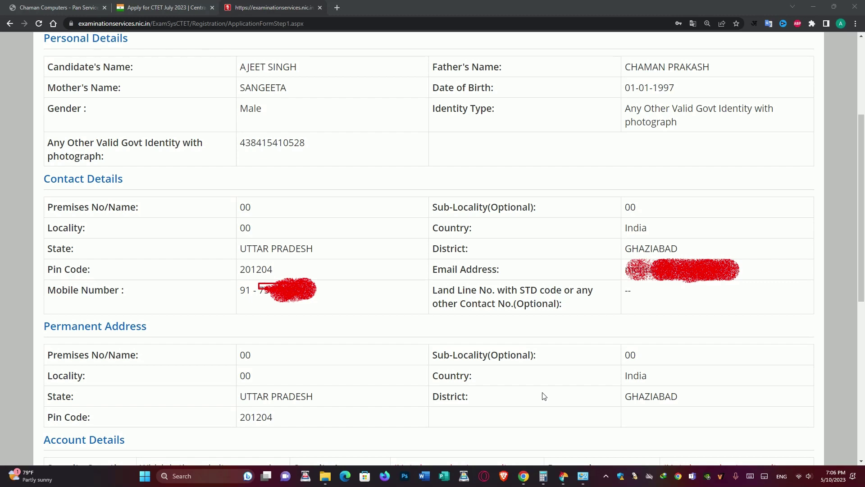
Step: Tick the eight particulars, from name and parents' names to mobile and email, and accept the declaration
{"action": "scroll", "coordinate": [544, 396], "scroll_direction": "down", "scroll_amount": 8}
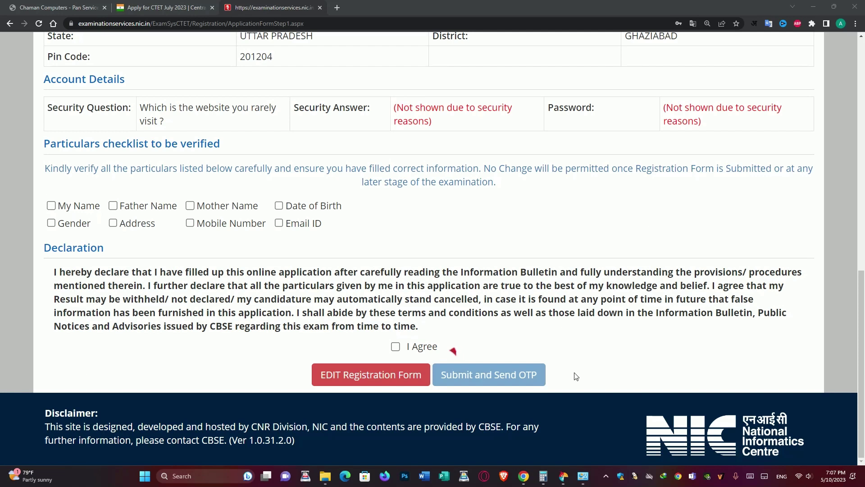
{"action": "mouse_move", "coordinate": [38, 195]}
{"action": "left_mouse_down"}
{"action": "mouse_move", "coordinate": [176, 242]}
{"action": "mouse_move", "coordinate": [349, 230]}
{"action": "left_mouse_up"}
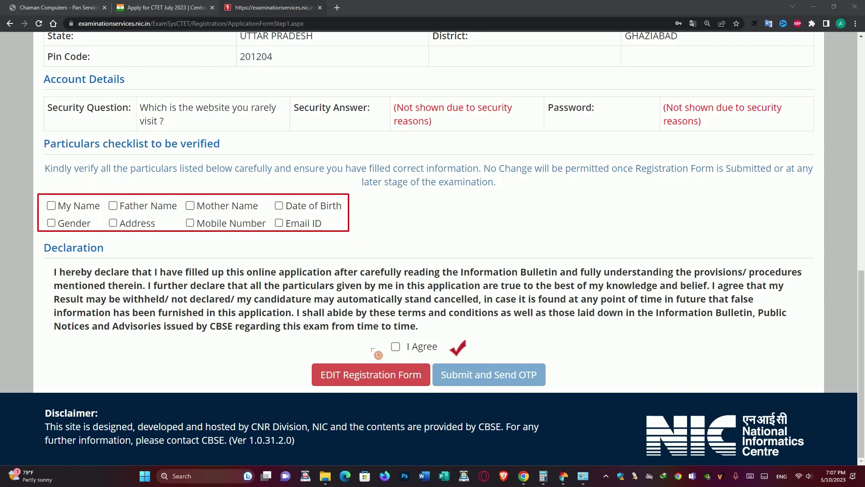
{"action": "left_click_drag", "start_coordinate": [380, 333], "coordinate": [477, 359]}
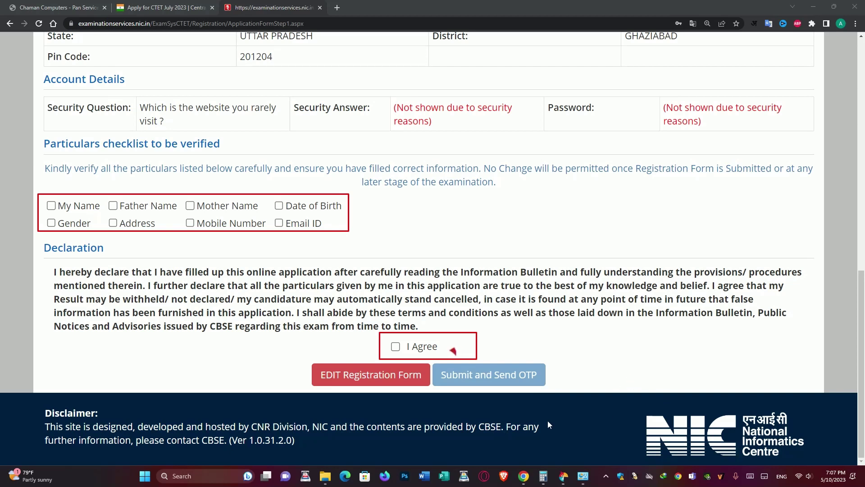
{"action": "left_click", "coordinate": [51, 206]}
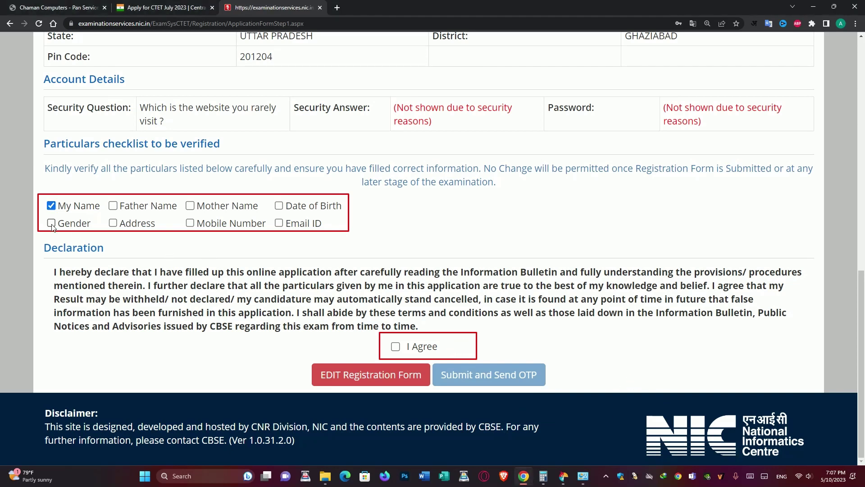
{"action": "left_click", "coordinate": [51, 223]}
{"action": "left_click", "coordinate": [113, 206]}
{"action": "left_click", "coordinate": [113, 223]}
{"action": "left_click", "coordinate": [190, 206]}
{"action": "left_click", "coordinate": [190, 222]}
{"action": "left_click", "coordinate": [278, 206]}
{"action": "left_click", "coordinate": [278, 223]}
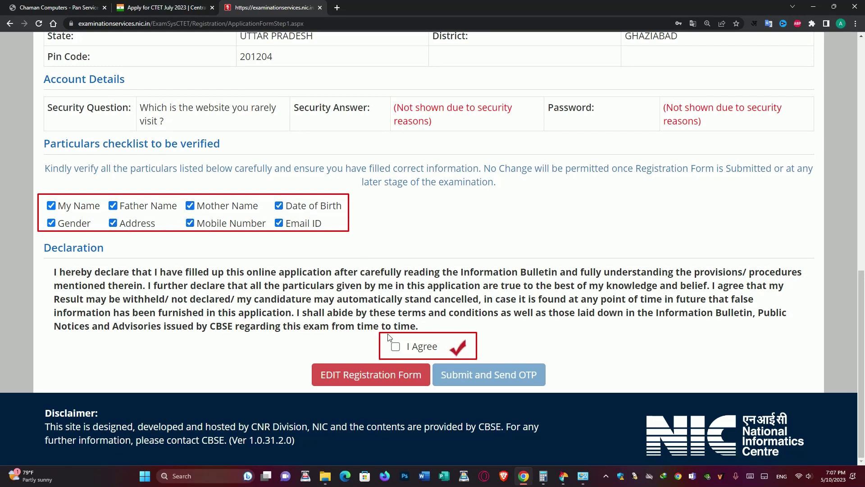
{"action": "left_click", "coordinate": [396, 346]}
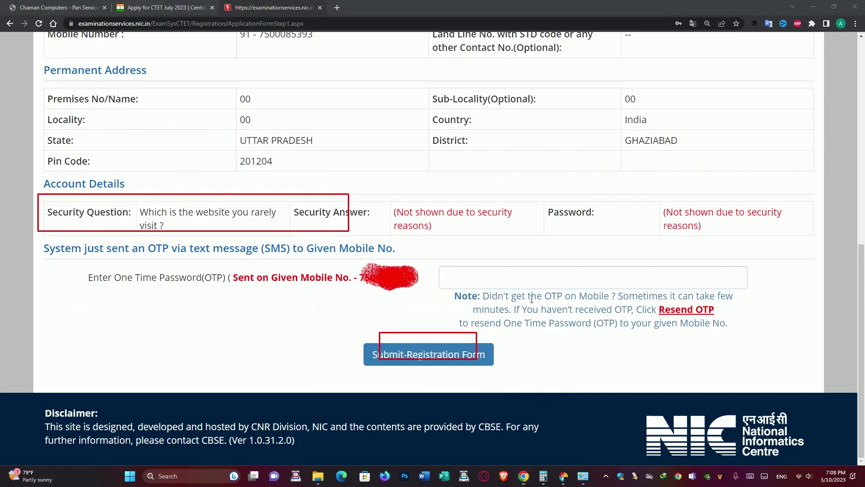
Step: Enter the OTP received by SMS and submit the registration form
{"action": "left_click", "coordinate": [539, 280]}
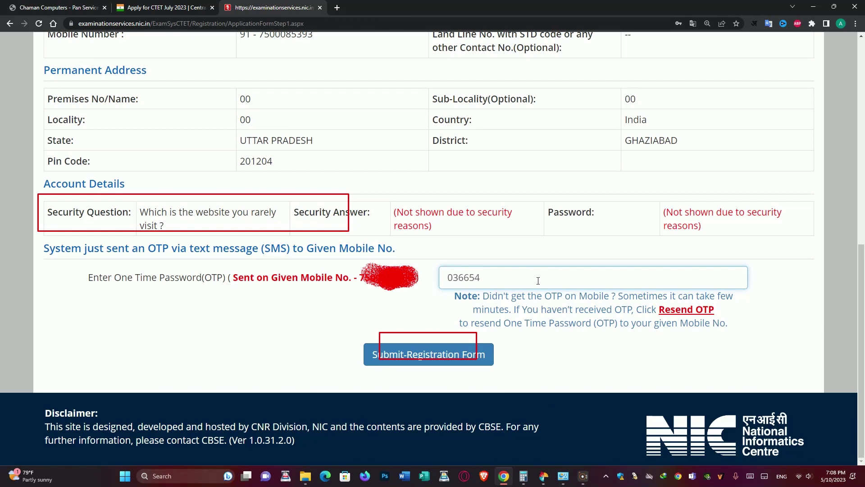
{"action": "left_click", "coordinate": [426, 358]}
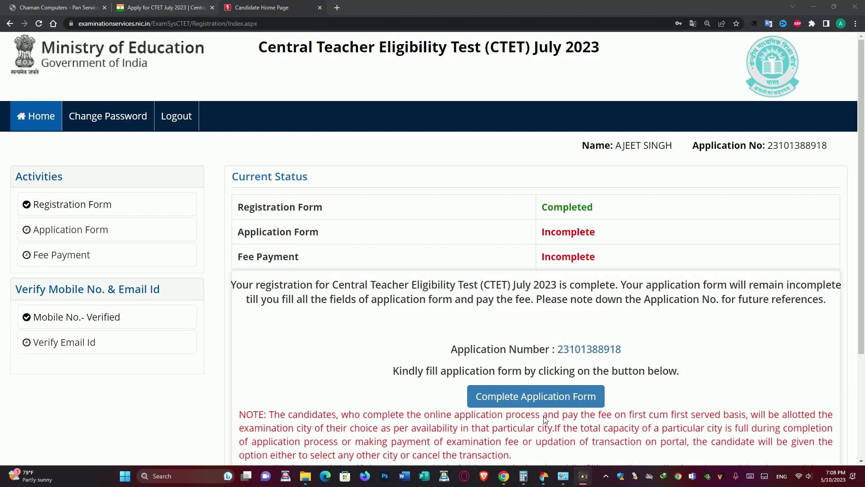
Step: Search Google for the new application number, then close the candidate home page tab
{"action": "left_click_drag", "start_coordinate": [447, 340], "coordinate": [639, 370]}
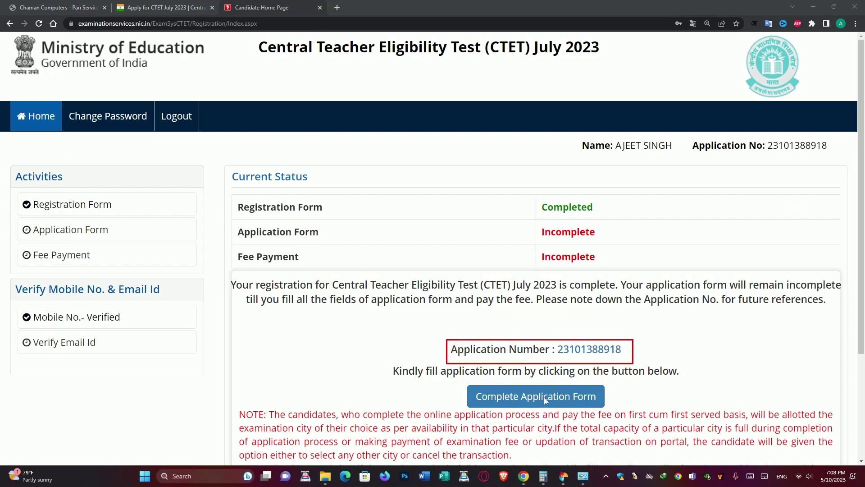
{"action": "left_click_drag", "start_coordinate": [557, 350], "coordinate": [622, 350]}
{"action": "key", "text": "ctrl+c"}
{"action": "right_click", "coordinate": [594, 350]}
{"action": "left_click", "coordinate": [642, 263]}
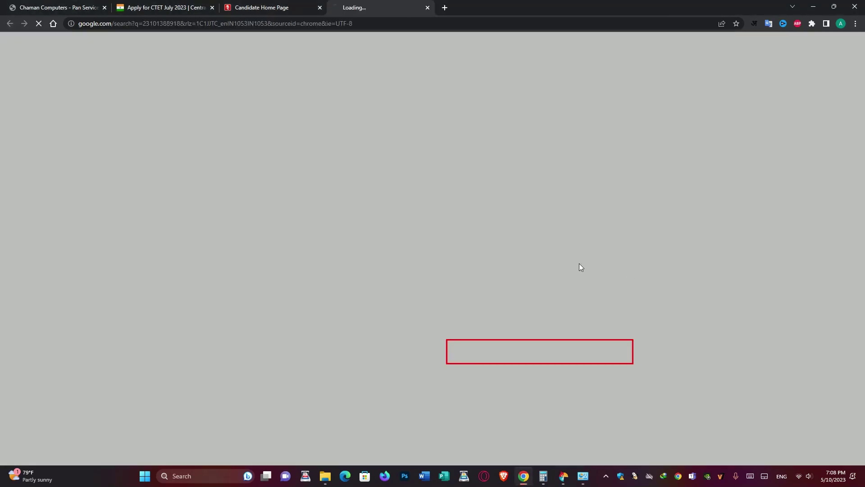
{"action": "left_click", "coordinate": [292, 23]}
{"action": "left_click", "coordinate": [290, 8]}
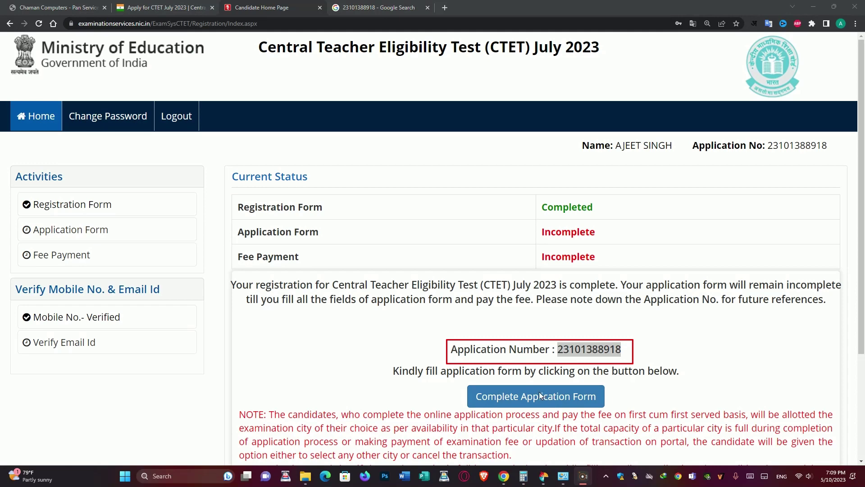
{"action": "key", "text": "ctrl+w"}
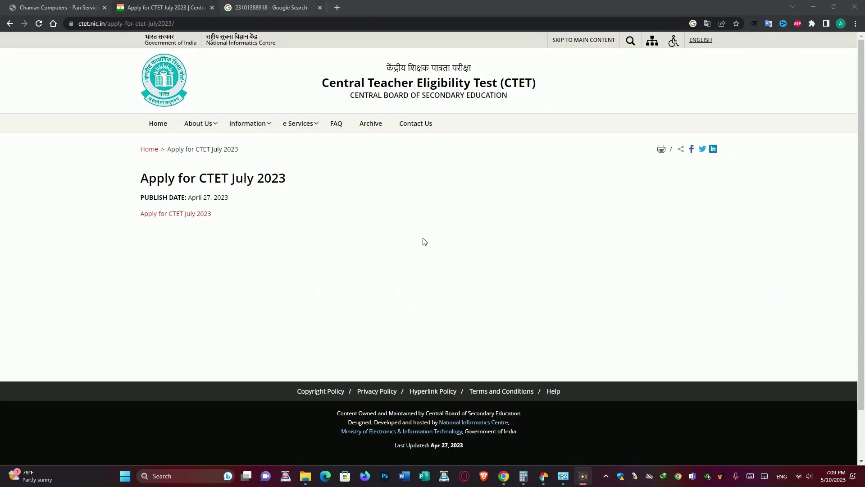
Step: Open the CTET July 2023 application portal and paste the new application number into the sign-in form
{"action": "left_click", "coordinate": [171, 215]}
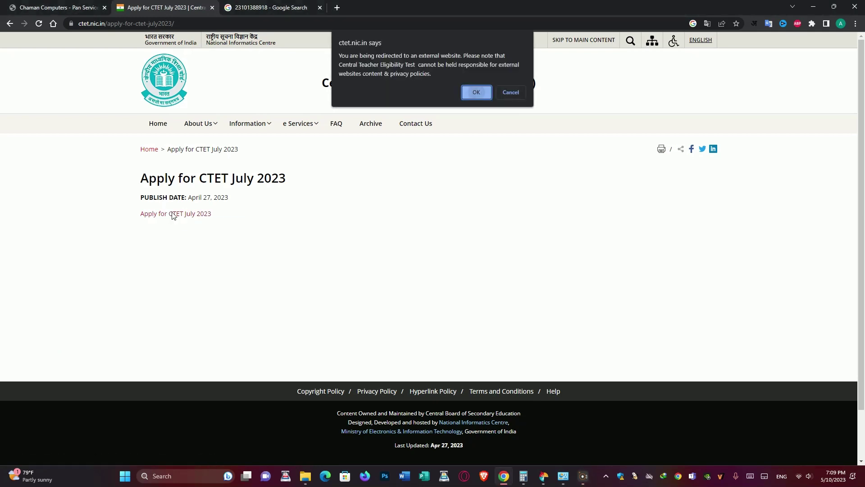
{"action": "key", "text": "Return"}
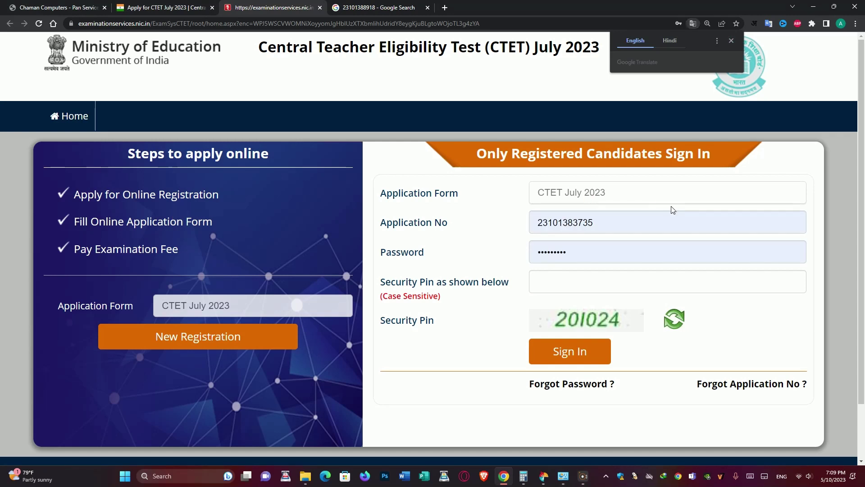
{"action": "double_click", "coordinate": [540, 222]}
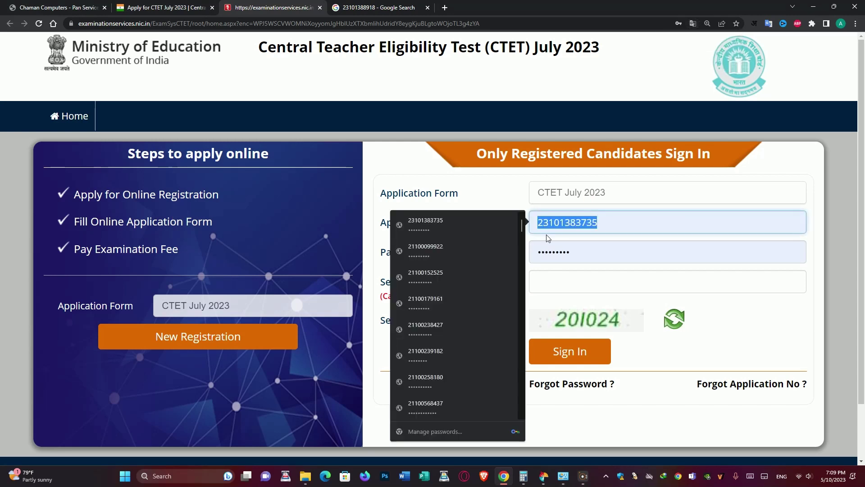
{"action": "key", "text": "ctrl+v"}
{"action": "key", "text": "Tab"}
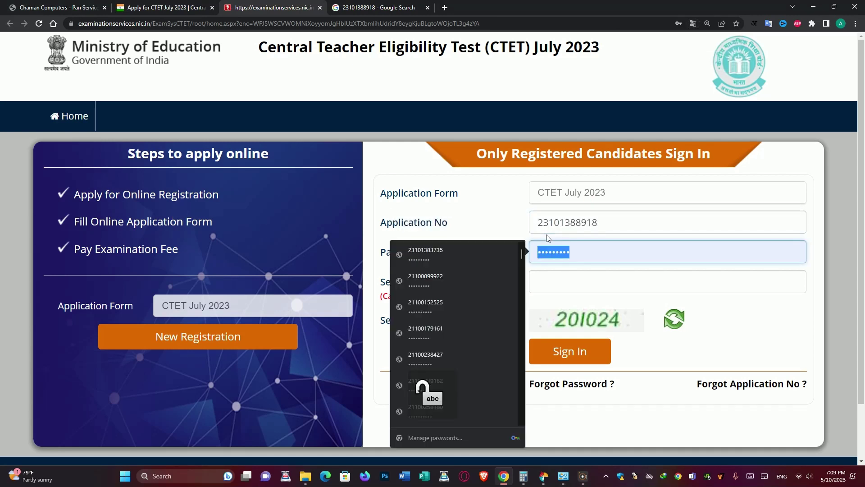
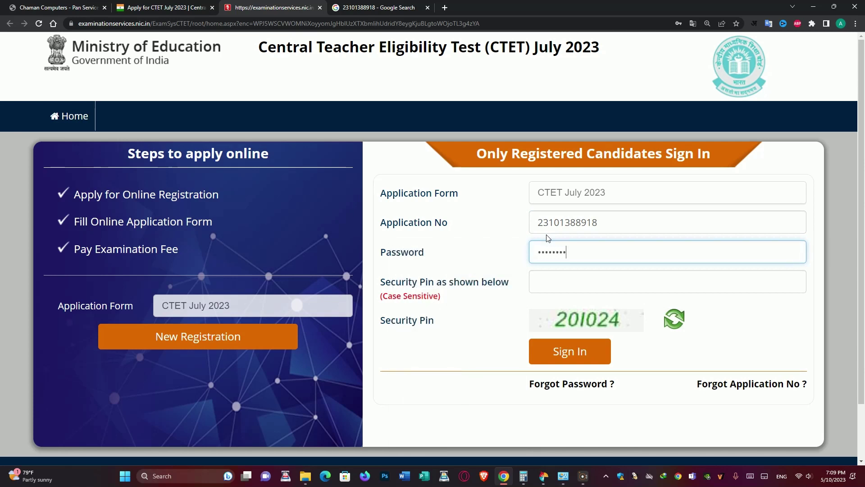
Step: Enter the account password and the displayed security pin, then sign in
{"action": "key", "text": "Tab"}
{"action": "key", "text": "Caps_Lock"}
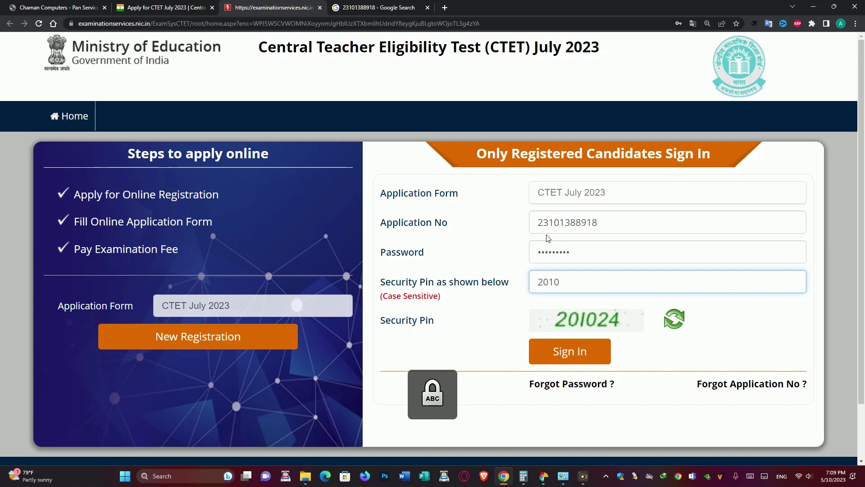
{"action": "key", "text": "BackSpace"}
{"action": "key", "text": "BackSpace"}
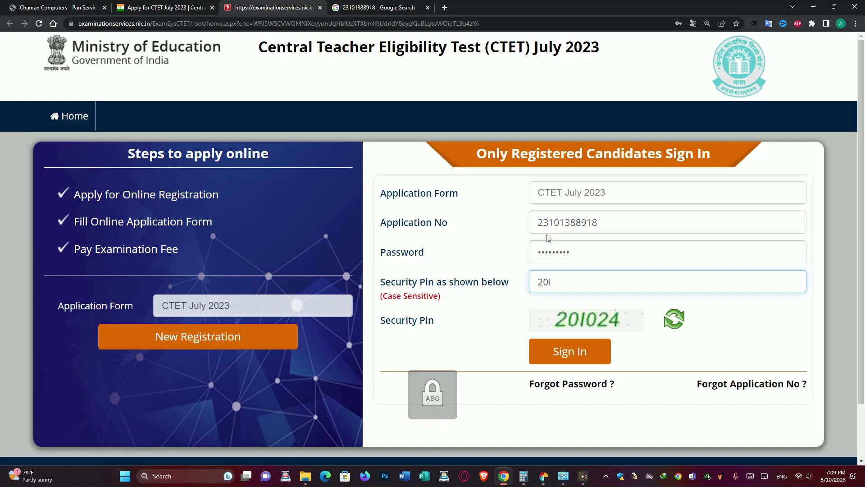
{"action": "key", "text": "Tab"}
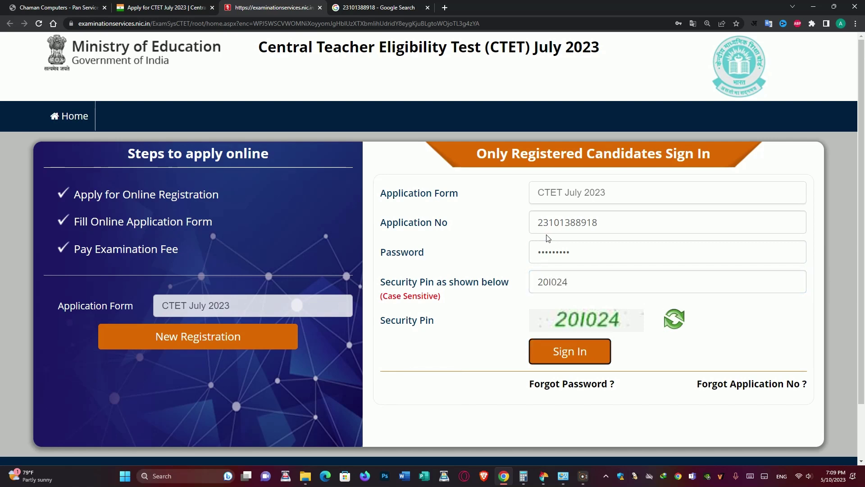
{"action": "key", "text": "Return"}
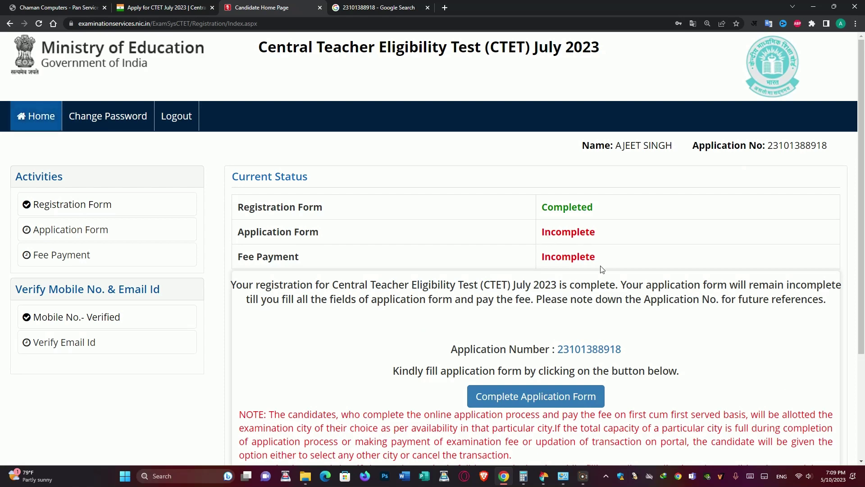
Step: Open the application form and start the Personal Detail section
{"action": "scroll", "coordinate": [586, 279], "scroll_direction": "down", "scroll_amount": 2}
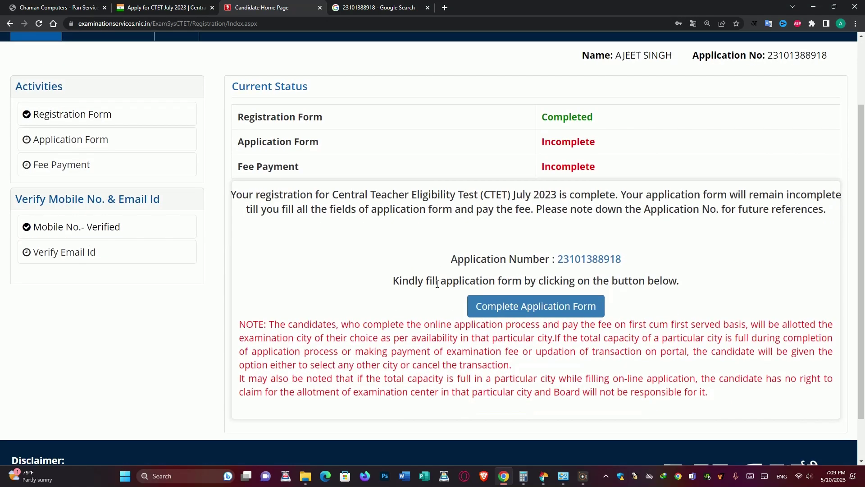
{"action": "left_click", "coordinate": [549, 309]}
{"action": "scroll", "coordinate": [557, 262], "scroll_direction": "down", "scroll_amount": 2}
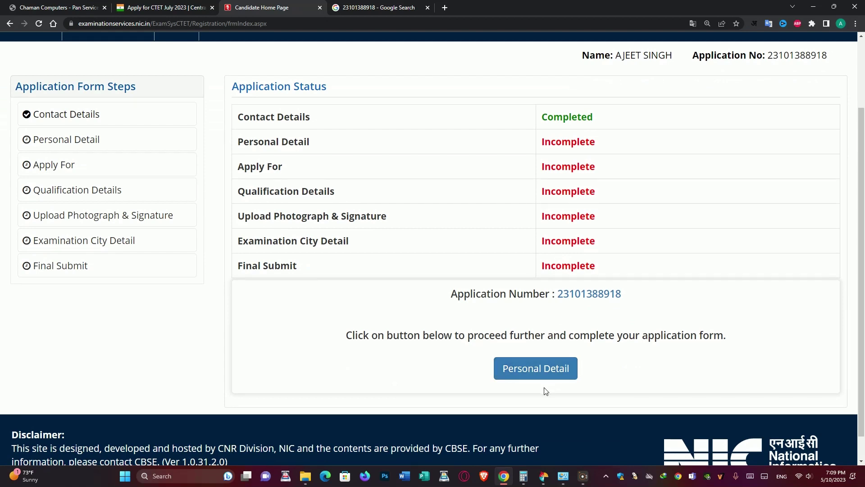
{"action": "left_click", "coordinate": [543, 373]}
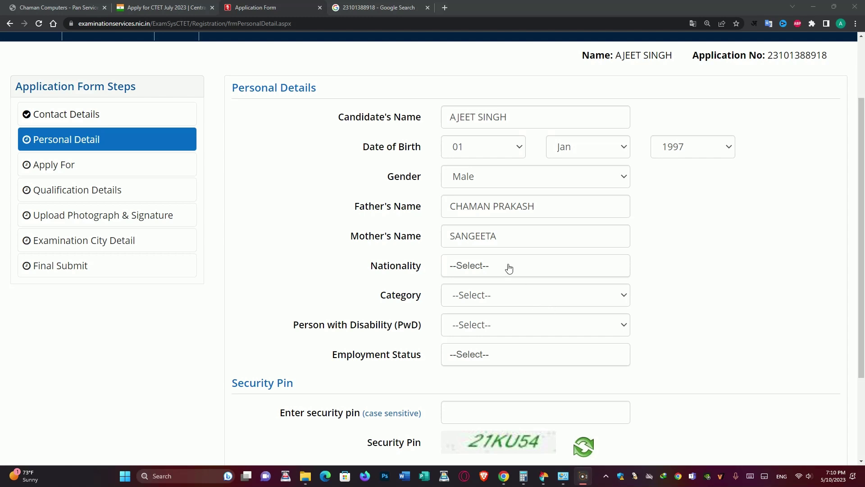
{"action": "scroll", "coordinate": [508, 268], "scroll_direction": "down", "scroll_amount": 2}
Step: Set nationality to Indian, category to OBC- NCL, disability to No, and employment to Not Employed
{"action": "left_click", "coordinate": [502, 178]}
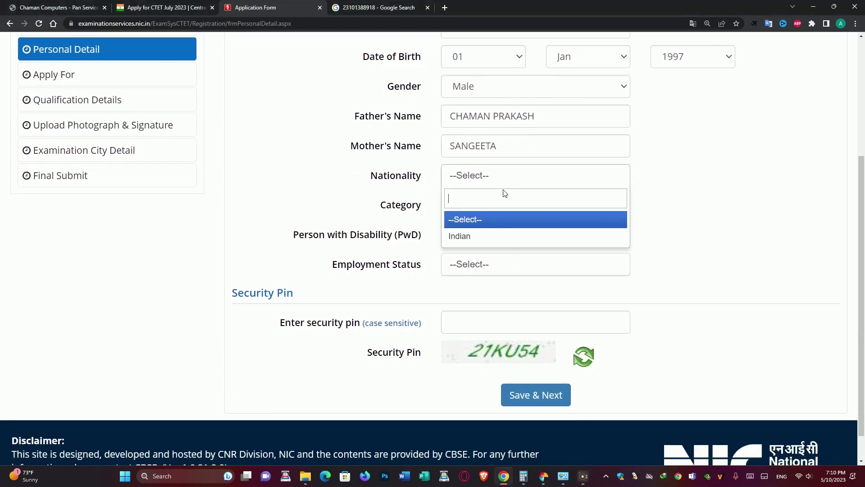
{"action": "left_click", "coordinate": [498, 236]}
{"action": "left_click", "coordinate": [499, 205]}
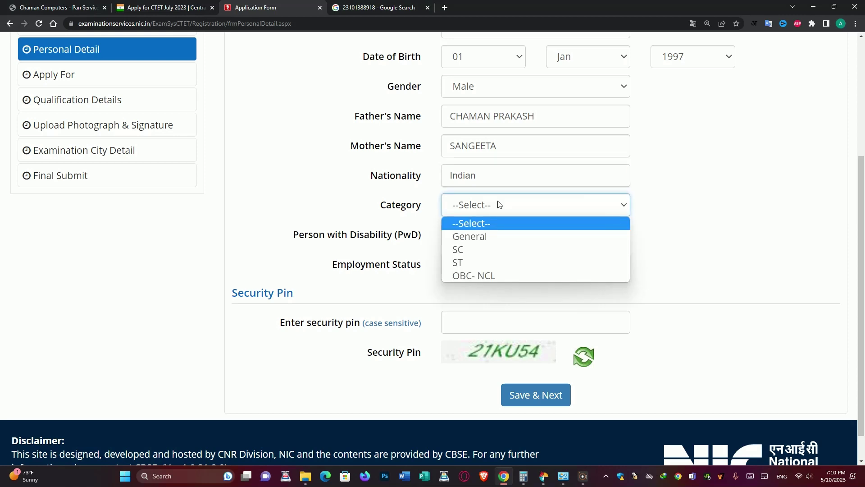
{"action": "left_click", "coordinate": [503, 274]}
{"action": "left_click", "coordinate": [512, 233]}
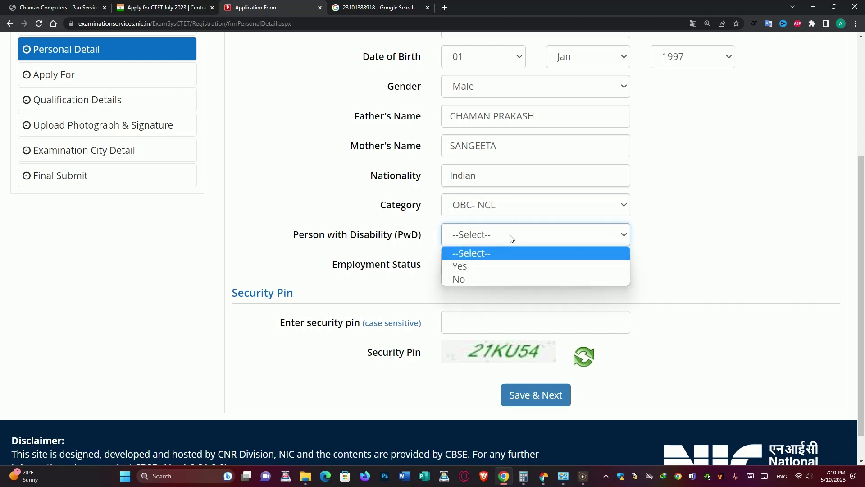
{"action": "left_click", "coordinate": [492, 279]}
{"action": "left_click", "coordinate": [493, 269]}
{"action": "left_click", "coordinate": [491, 324]}
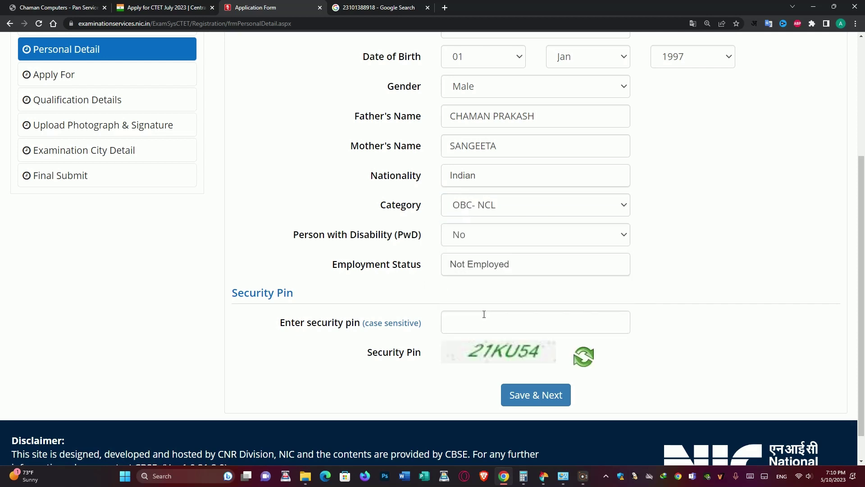
{"action": "left_click", "coordinate": [480, 278]}
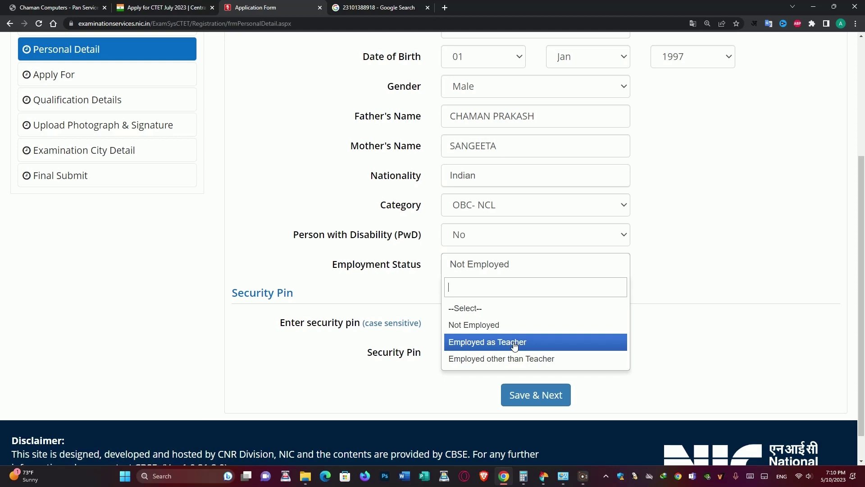
{"action": "left_click", "coordinate": [477, 396]}
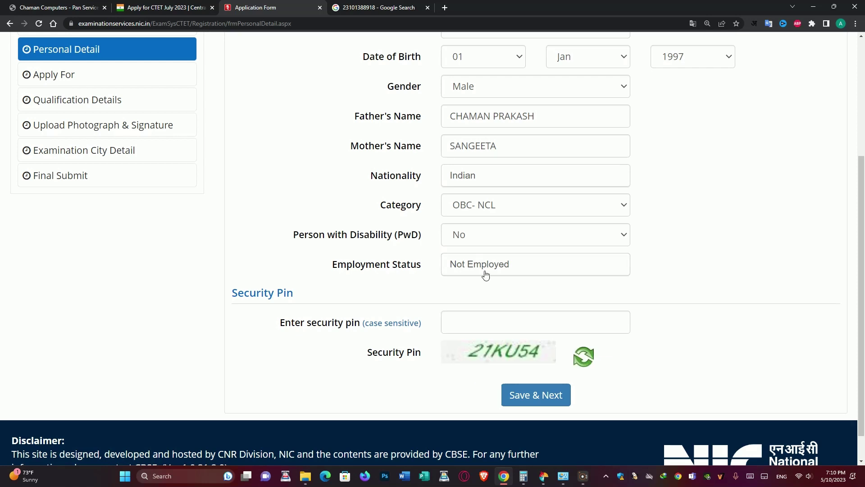
Step: Enter the displayed security pin and save the personal details
{"action": "left_click", "coordinate": [465, 315]}
{"action": "type", "text": "21"}
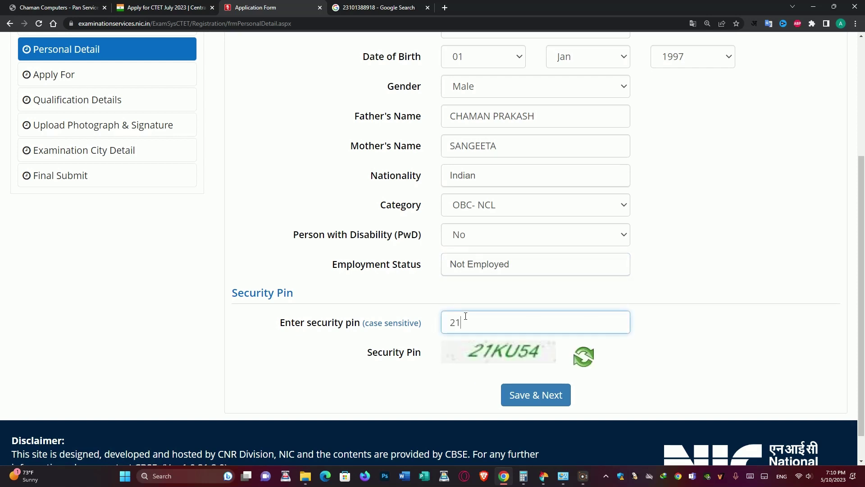
{"action": "type", "text": "KU54"}
{"action": "key", "text": "Tab"}
{"action": "key", "text": "Tab"}
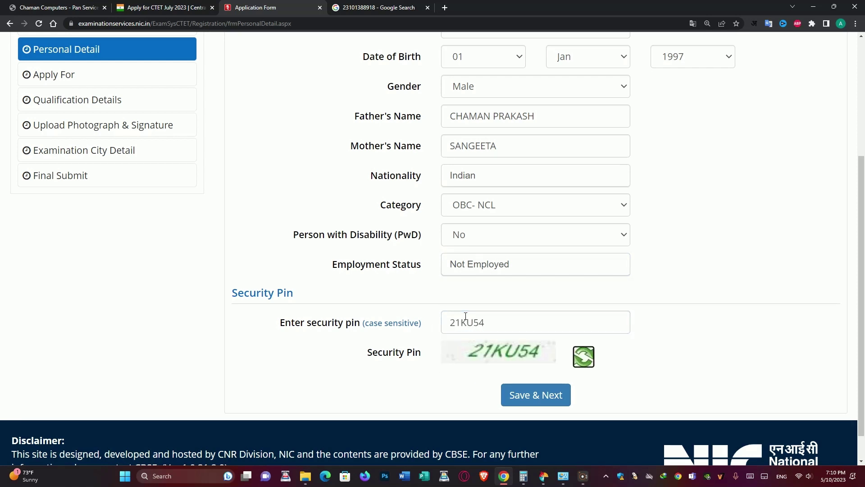
{"action": "key", "text": "Return"}
{"action": "key", "text": "Return"}
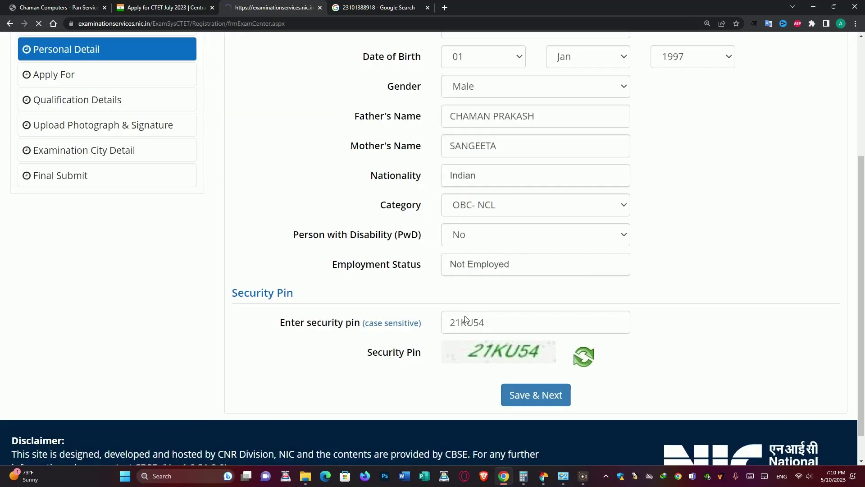
Step: Apply for Both papers with Hindi as Language1 and English as Language2
{"action": "left_click", "coordinate": [510, 210]}
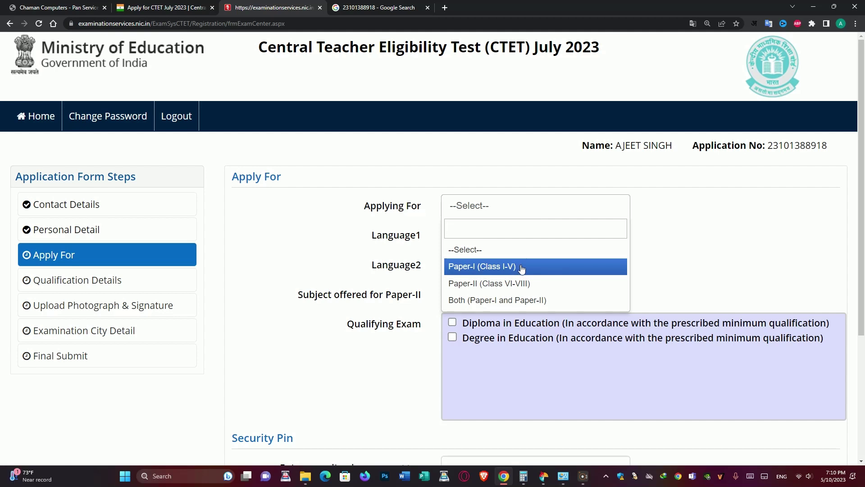
{"action": "left_click", "coordinate": [519, 300]}
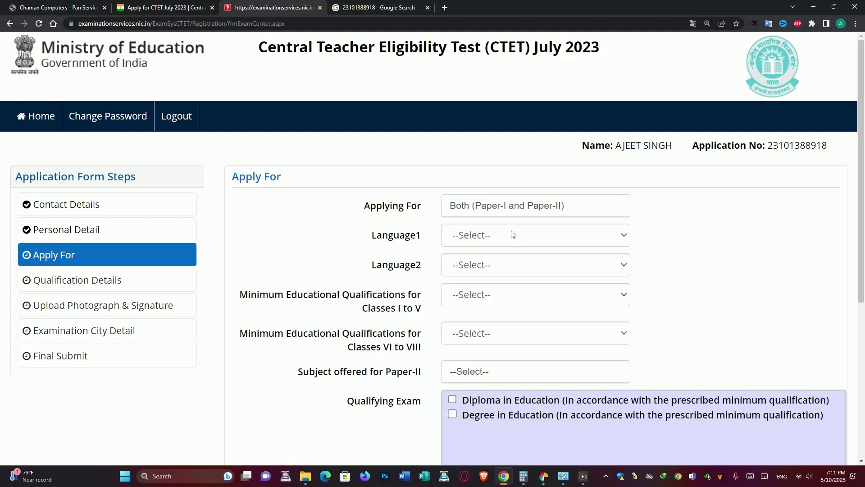
{"action": "left_click", "coordinate": [512, 234]}
{"action": "left_click", "coordinate": [555, 33]}
{"action": "left_click", "coordinate": [589, 268]}
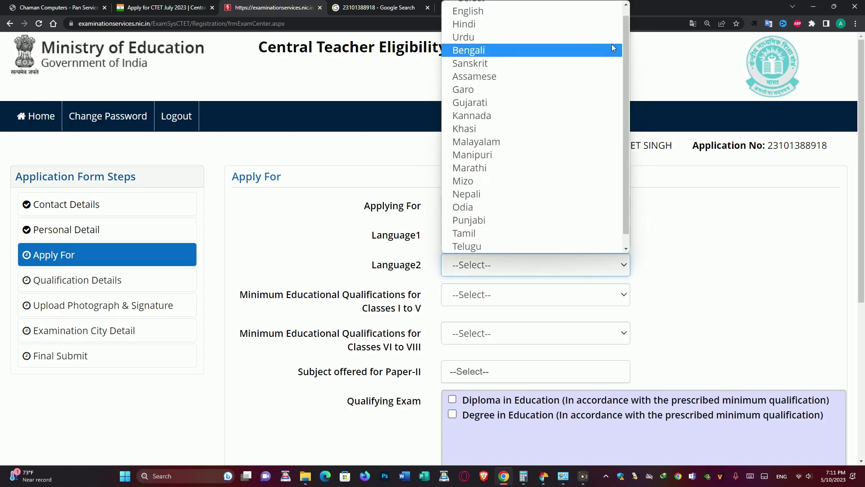
{"action": "scroll", "coordinate": [585, 28], "scroll_direction": "up", "scroll_amount": 1}
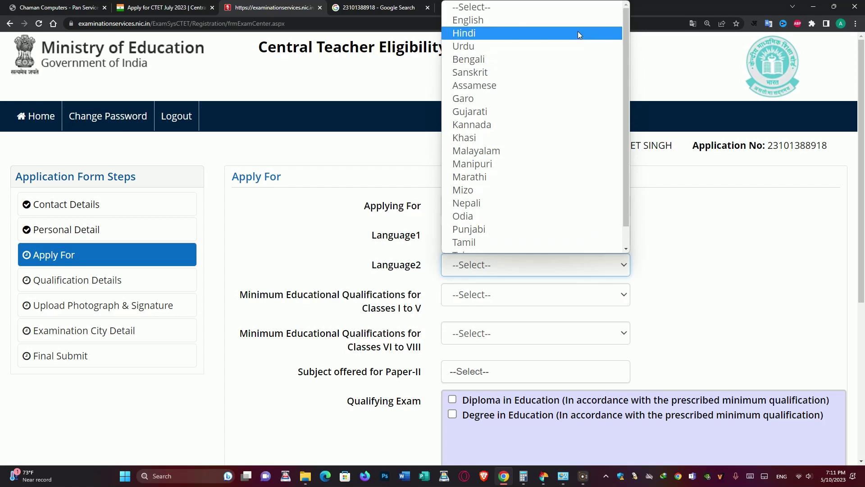
{"action": "left_click", "coordinate": [577, 20]}
{"action": "scroll", "coordinate": [655, 264], "scroll_direction": "down", "scroll_amount": 2}
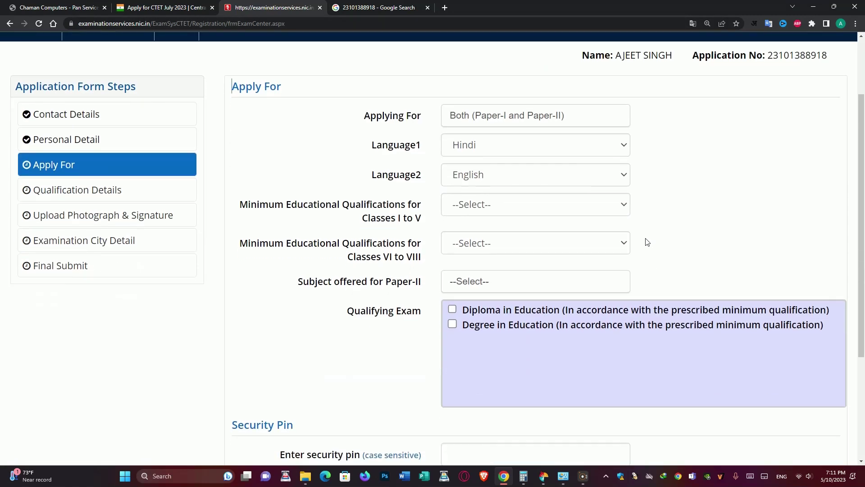
Step: Choose qualification 5 for Classes I to V after reading its description
{"action": "left_click", "coordinate": [505, 209]}
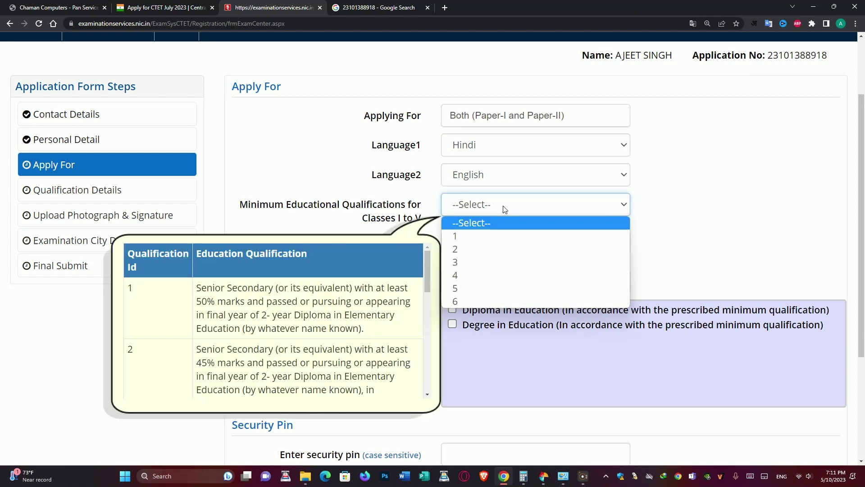
{"action": "scroll", "coordinate": [334, 326], "scroll_direction": "down", "scroll_amount": 10}
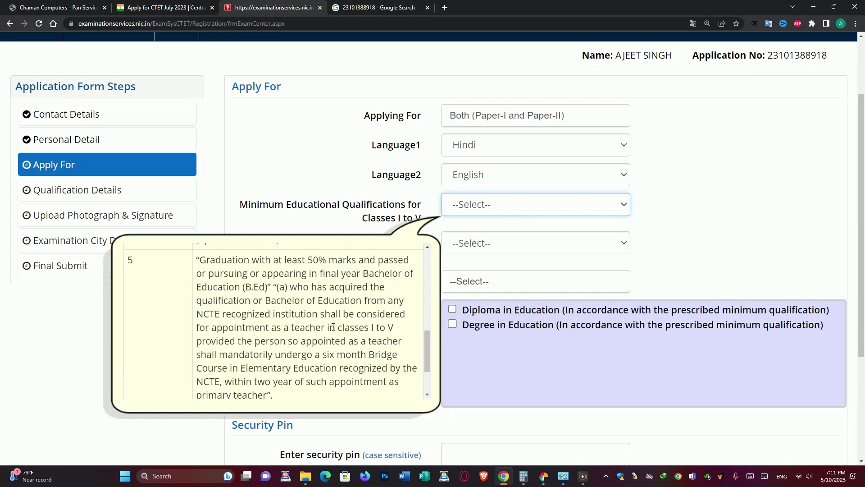
{"action": "scroll", "coordinate": [333, 326], "scroll_direction": "up", "scroll_amount": 2}
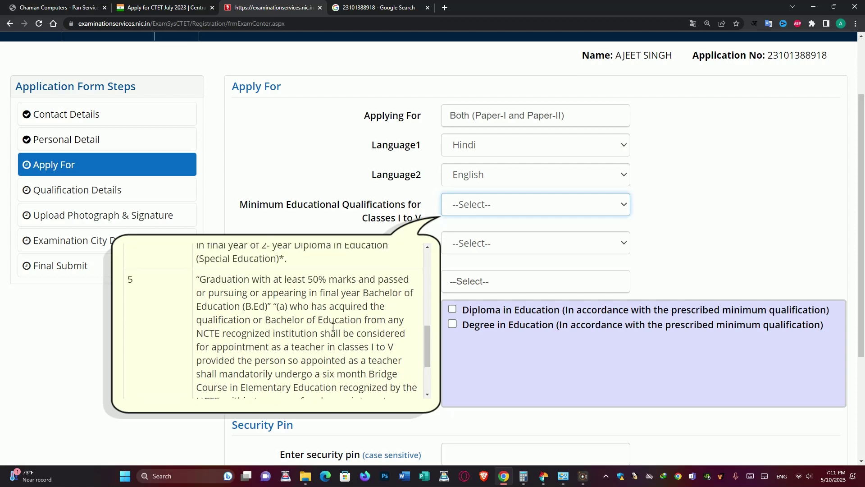
{"action": "left_click_drag", "start_coordinate": [196, 281], "coordinate": [329, 354]}
{"action": "scroll", "coordinate": [329, 354], "scroll_direction": "up", "scroll_amount": 8}
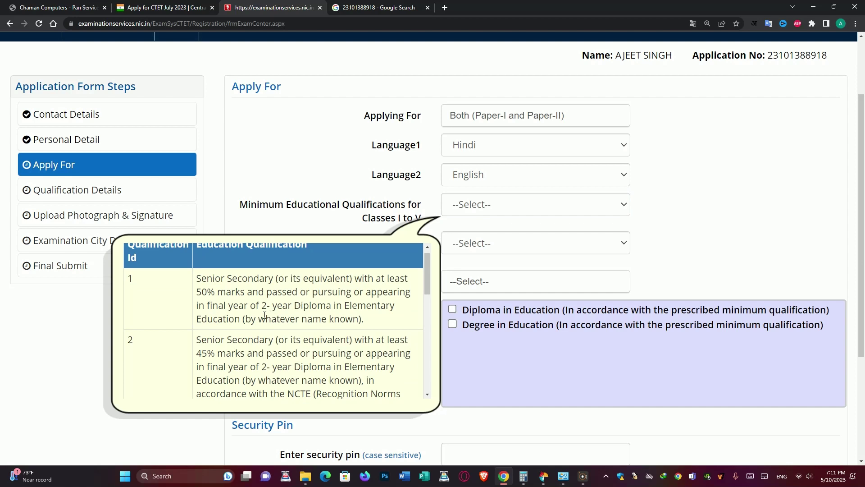
{"action": "left_click", "coordinate": [482, 210]}
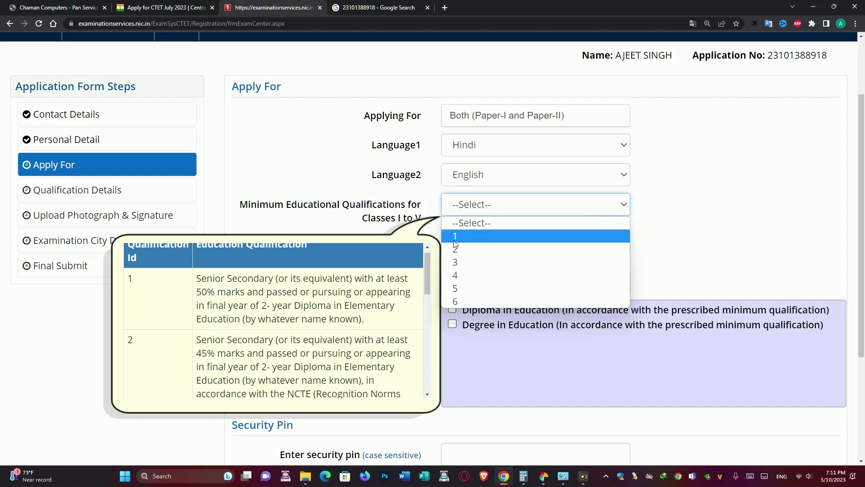
{"action": "left_click", "coordinate": [473, 289]}
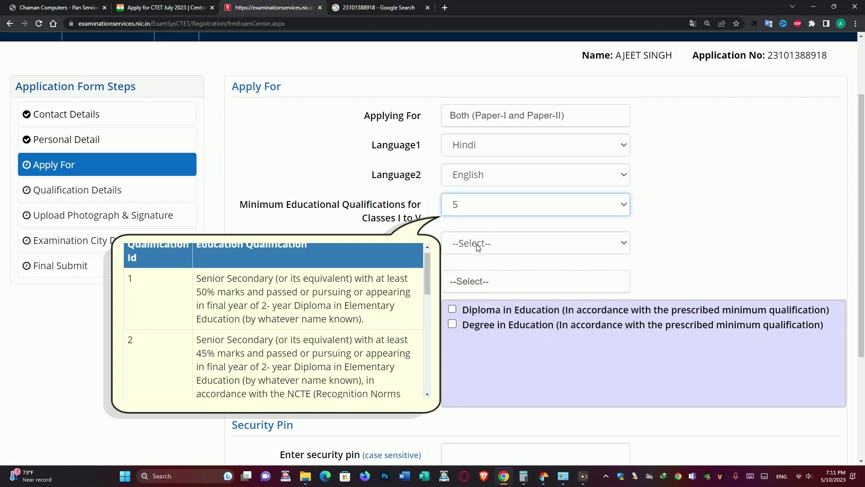
Step: Choose qualification 7 for Classes VI to VIII
{"action": "left_click", "coordinate": [478, 247]}
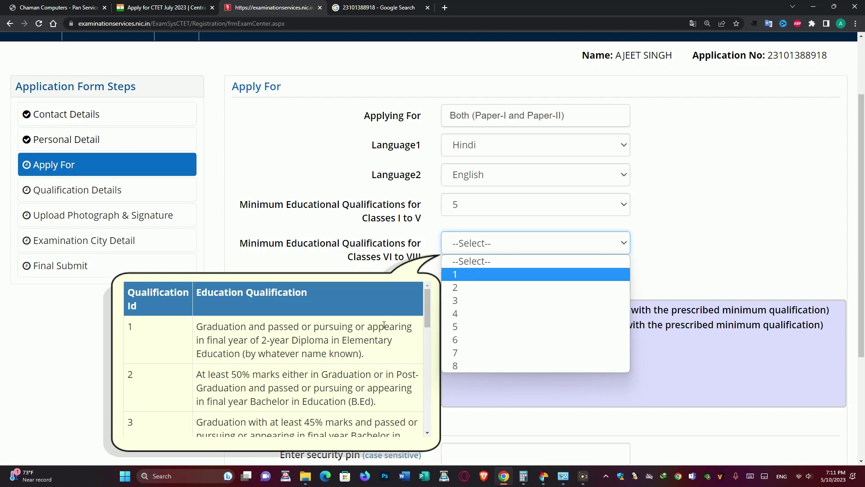
{"action": "scroll", "coordinate": [384, 325], "scroll_direction": "down", "scroll_amount": 3}
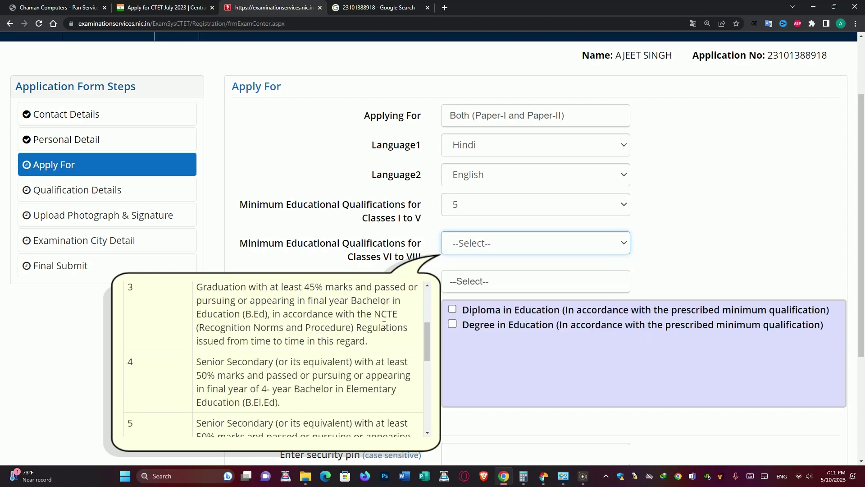
{"action": "scroll", "coordinate": [384, 324], "scroll_direction": "down", "scroll_amount": 1}
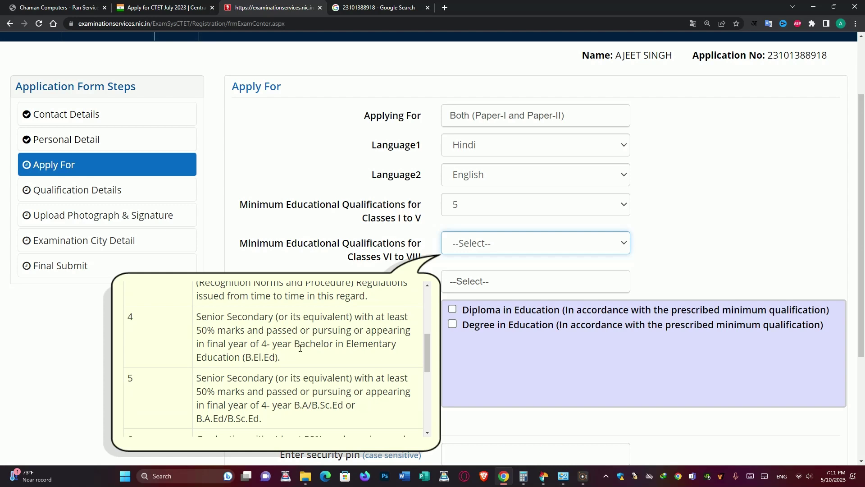
{"action": "scroll", "coordinate": [301, 348], "scroll_direction": "down", "scroll_amount": 3}
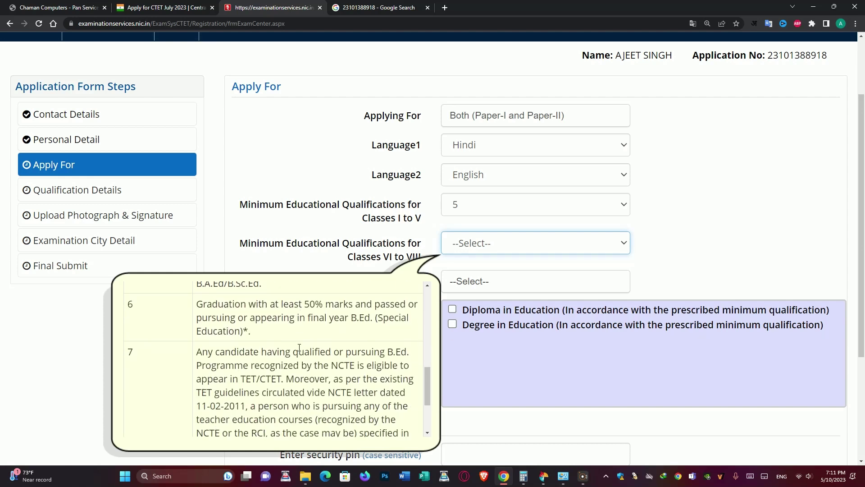
{"action": "scroll", "coordinate": [299, 348], "scroll_direction": "down", "scroll_amount": 2}
{"action": "scroll", "coordinate": [299, 348], "scroll_direction": "up", "scroll_amount": 1}
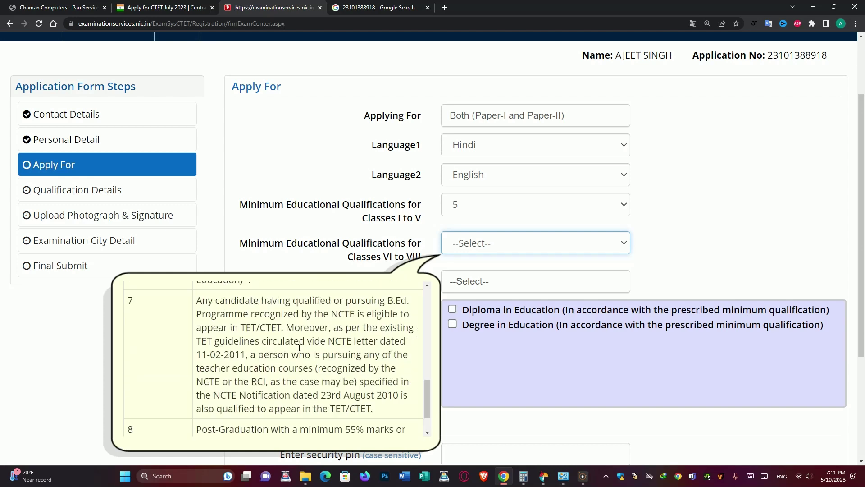
{"action": "scroll", "coordinate": [299, 348], "scroll_direction": "up", "scroll_amount": 8}
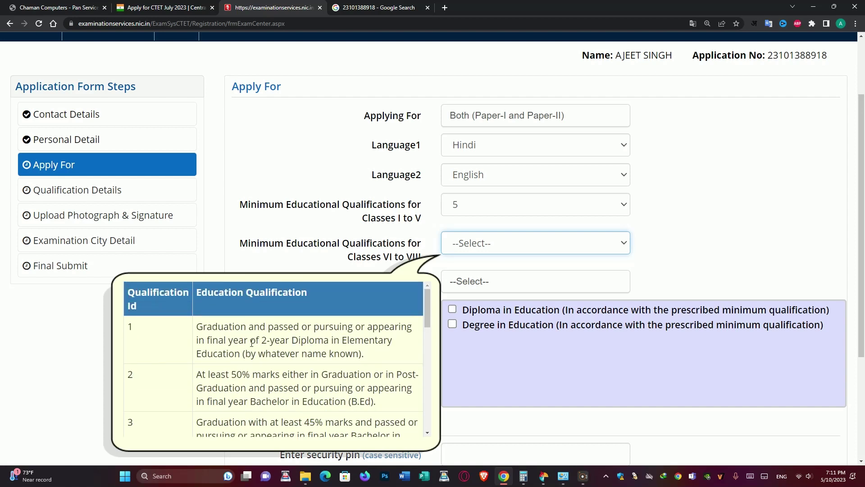
{"action": "scroll", "coordinate": [293, 348], "scroll_direction": "down", "scroll_amount": 2}
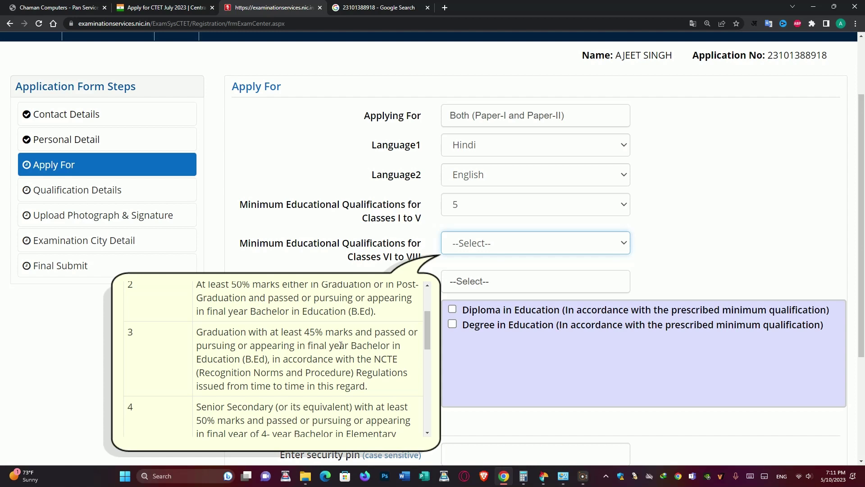
{"action": "scroll", "coordinate": [341, 345], "scroll_direction": "down", "scroll_amount": 1}
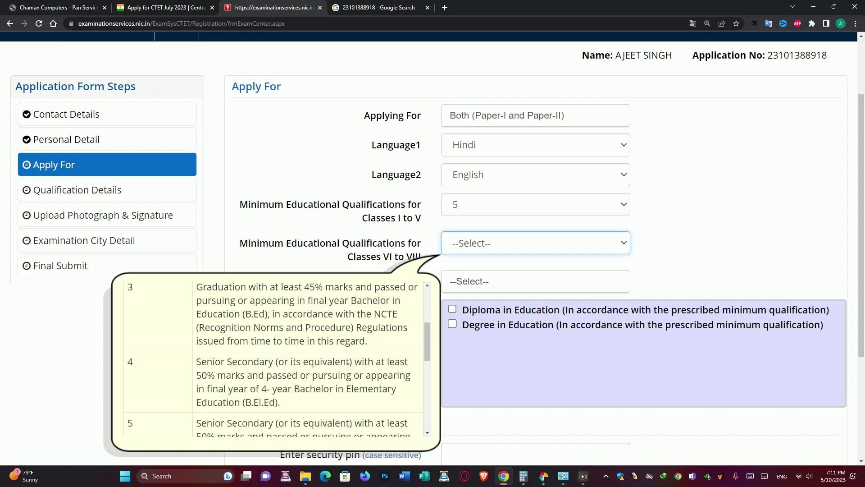
{"action": "scroll", "coordinate": [347, 366], "scroll_direction": "down", "scroll_amount": 2}
{"action": "scroll", "coordinate": [348, 366], "scroll_direction": "down", "scroll_amount": 1}
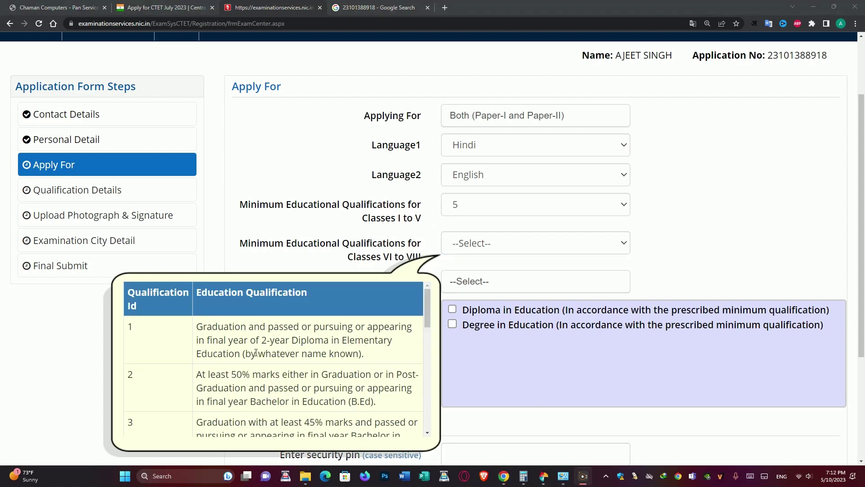
{"action": "scroll", "coordinate": [256, 353], "scroll_direction": "down", "scroll_amount": 8}
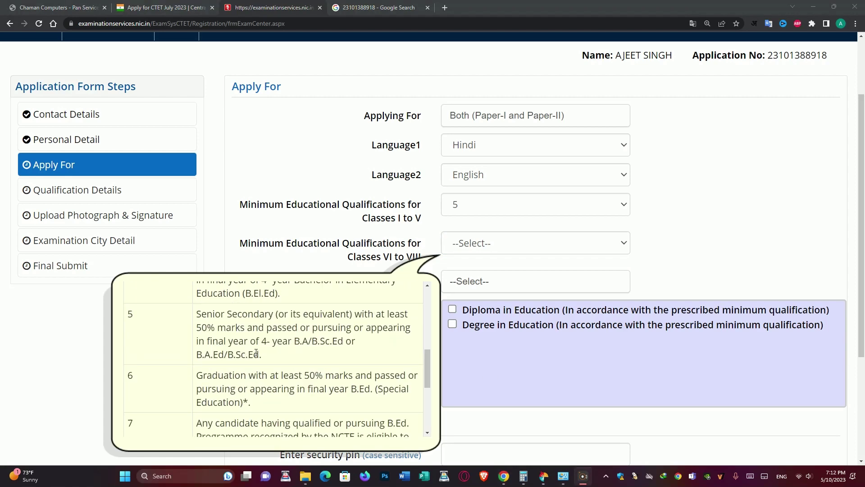
{"action": "scroll", "coordinate": [243, 337], "scroll_direction": "up", "scroll_amount": 4}
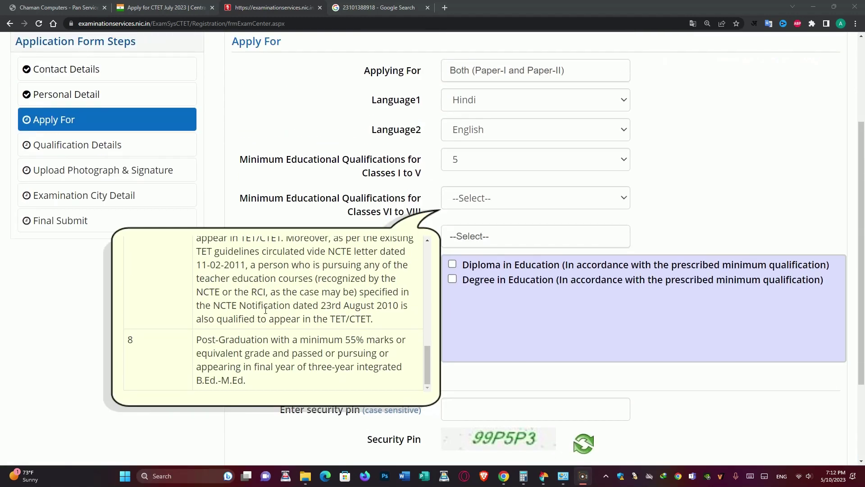
{"action": "left_click", "coordinate": [467, 202]}
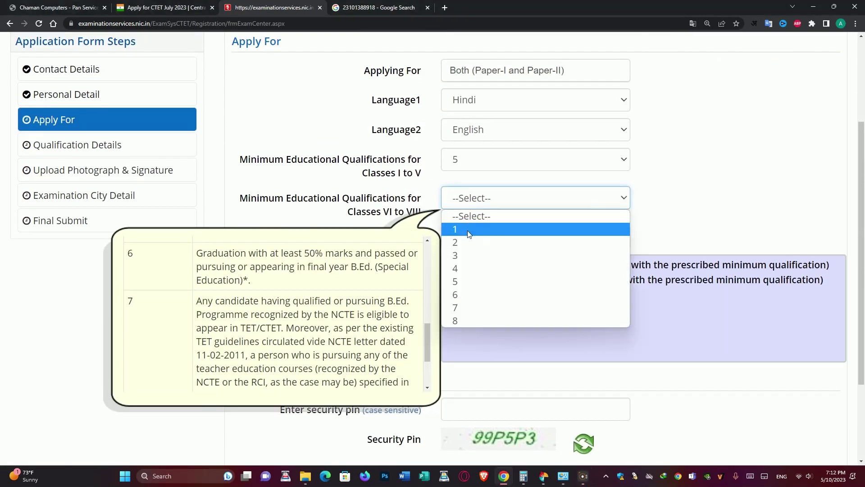
{"action": "left_click", "coordinate": [475, 305]}
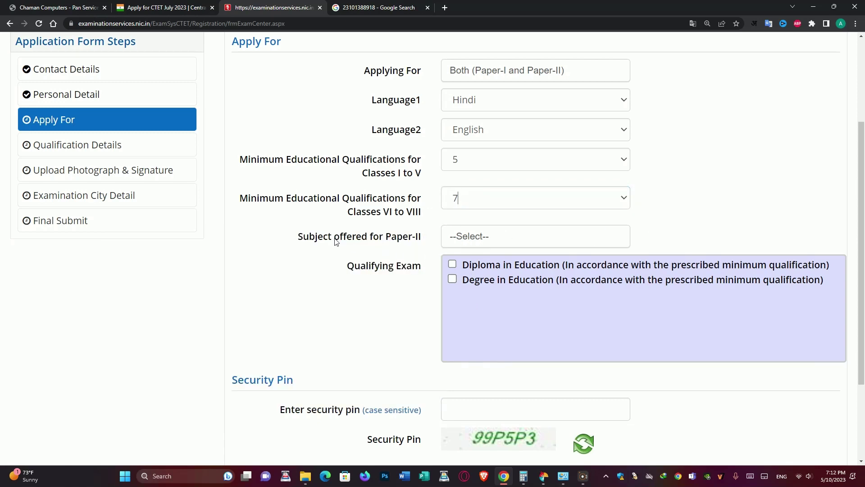
Step: Choose Social Science as the Paper-II subject
{"action": "left_click_drag", "start_coordinate": [335, 239], "coordinate": [412, 238]}
{"action": "left_click", "coordinate": [485, 238]}
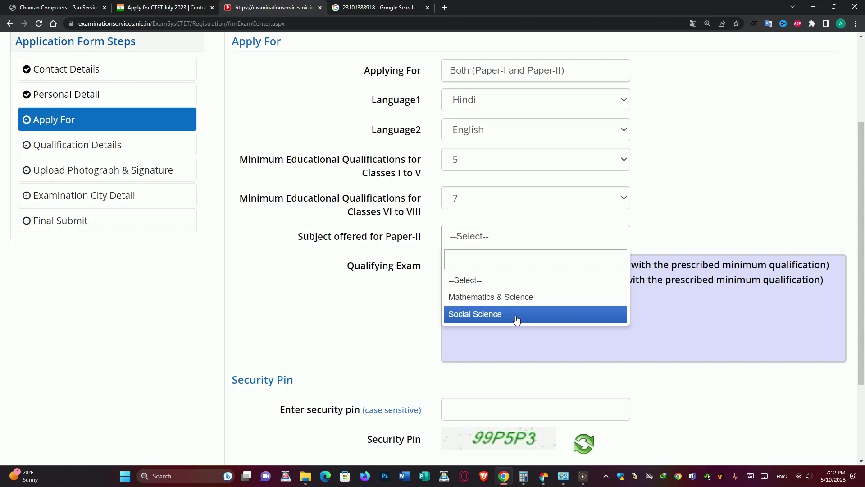
{"action": "left_click", "coordinate": [517, 320]}
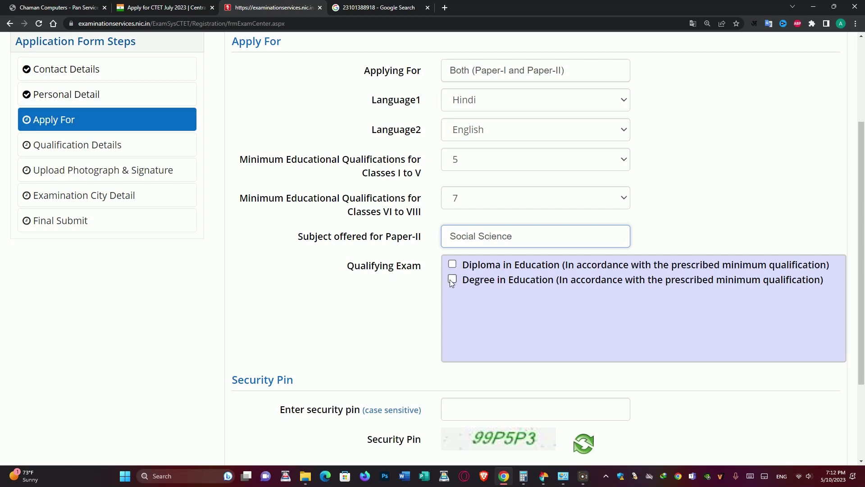
Step: Tick Degree in Education, enter the security pin, and save the Apply For section with confirmation
{"action": "left_click", "coordinate": [452, 279]}
{"action": "scroll", "coordinate": [491, 312], "scroll_direction": "down", "scroll_amount": 3}
{"action": "left_click", "coordinate": [491, 294]}
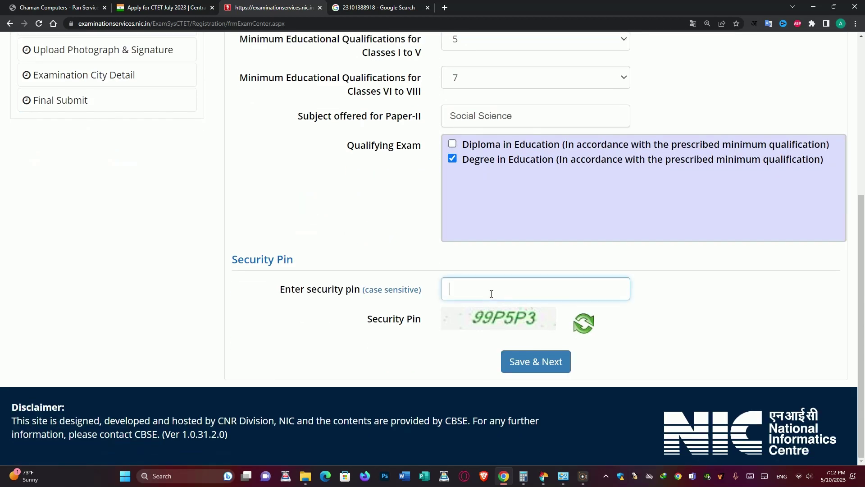
{"action": "type", "text": "99P5P3"}
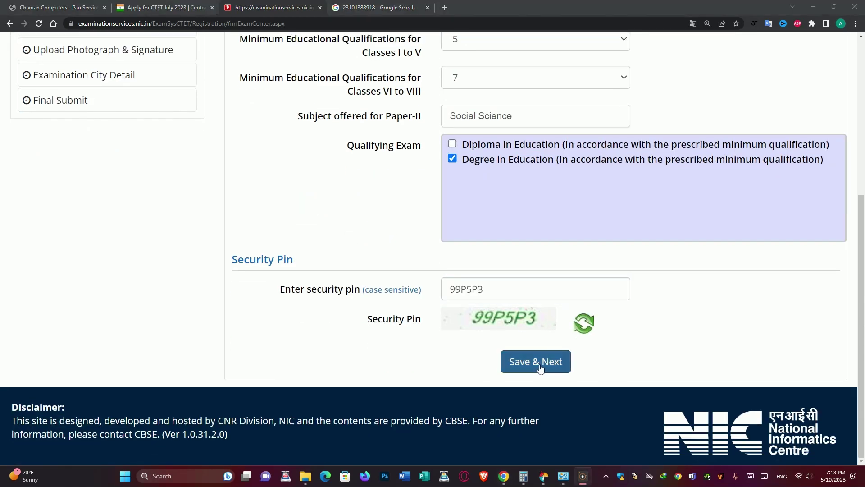
{"action": "left_click", "coordinate": [540, 365]}
{"action": "left_click", "coordinate": [421, 276]}
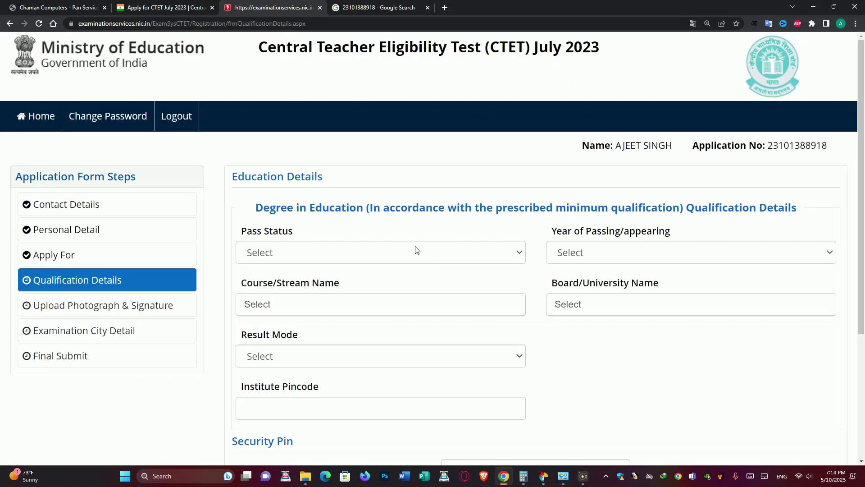
Step: Set pass status to Appearing, year to 2023, and course to Education/Elementry Education etc
{"action": "left_click", "coordinate": [417, 250]}
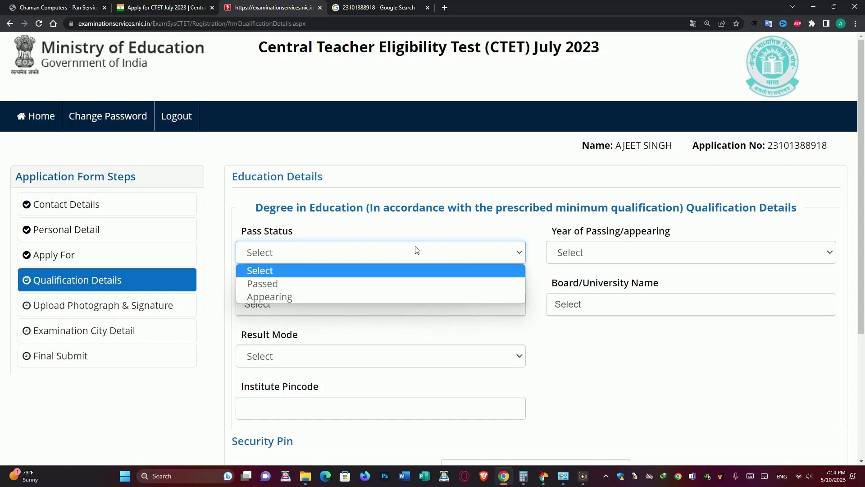
{"action": "left_click", "coordinate": [397, 296]}
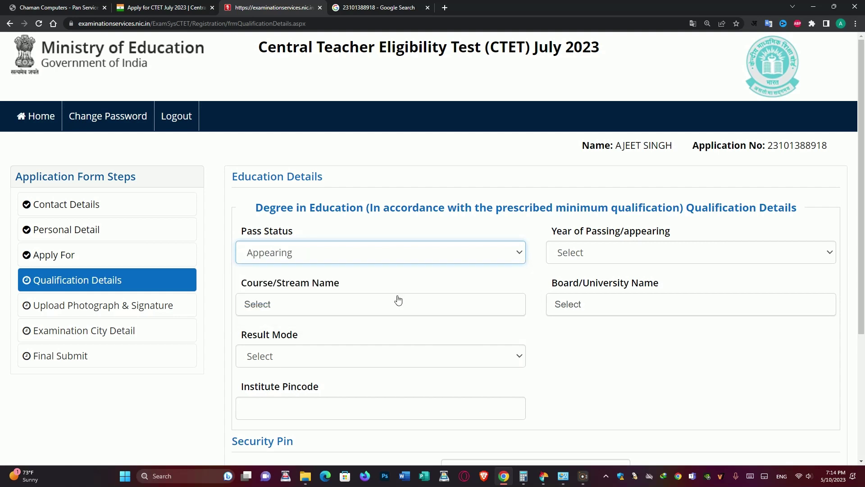
{"action": "left_click", "coordinate": [483, 252]}
{"action": "left_click", "coordinate": [483, 252]}
{"action": "left_click", "coordinate": [623, 248]}
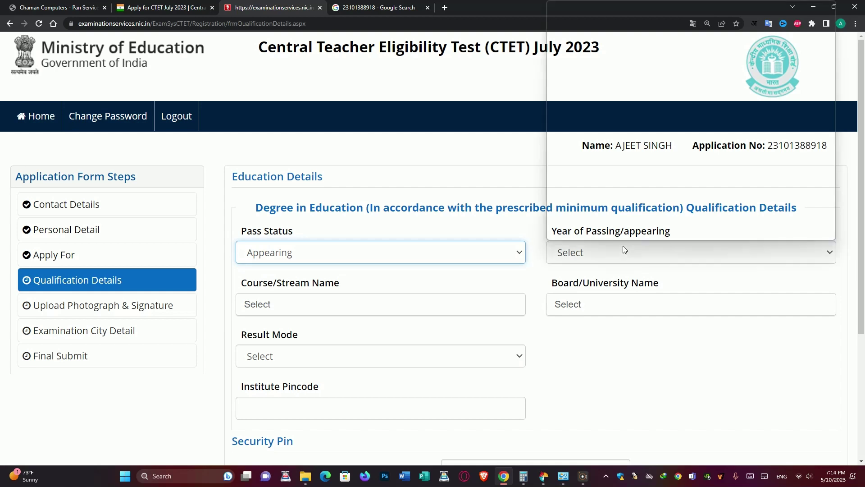
{"action": "left_click", "coordinate": [639, 20]}
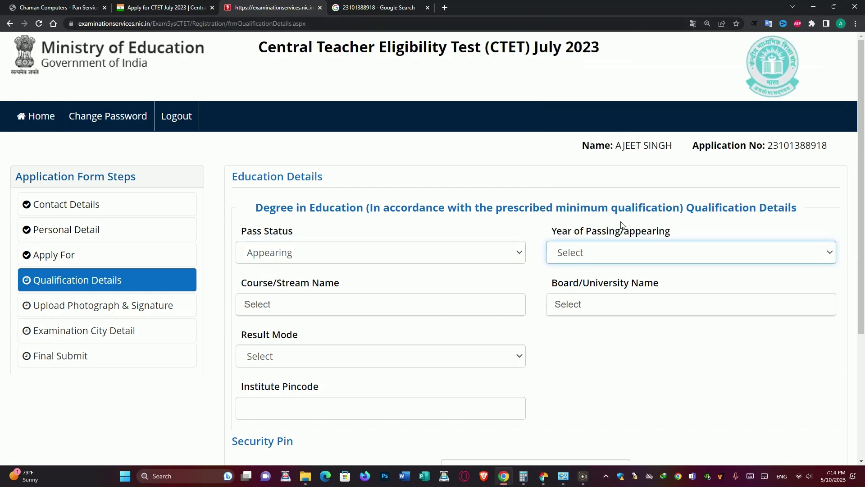
{"action": "left_click", "coordinate": [615, 246]}
{"action": "left_click", "coordinate": [594, 298]}
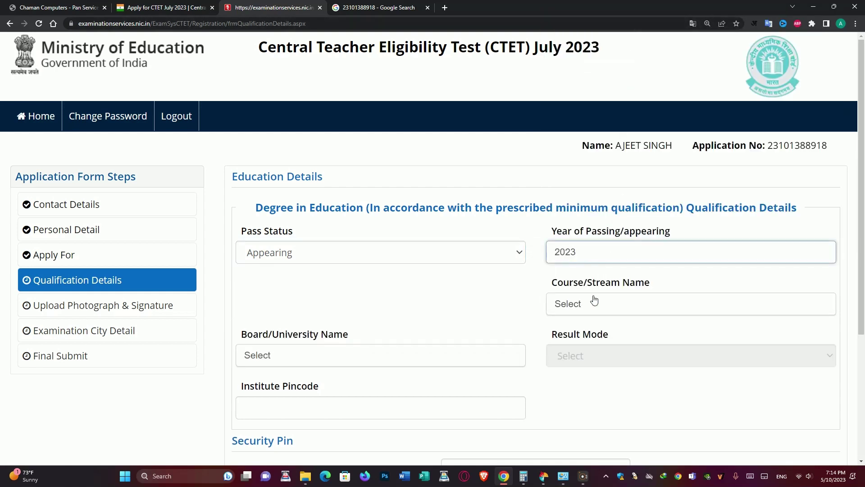
{"action": "left_click", "coordinate": [593, 300]}
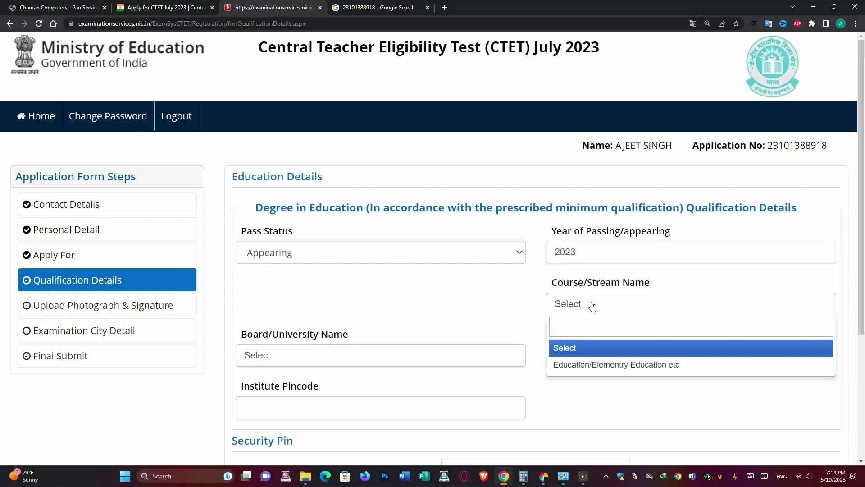
{"action": "left_click", "coordinate": [595, 362]}
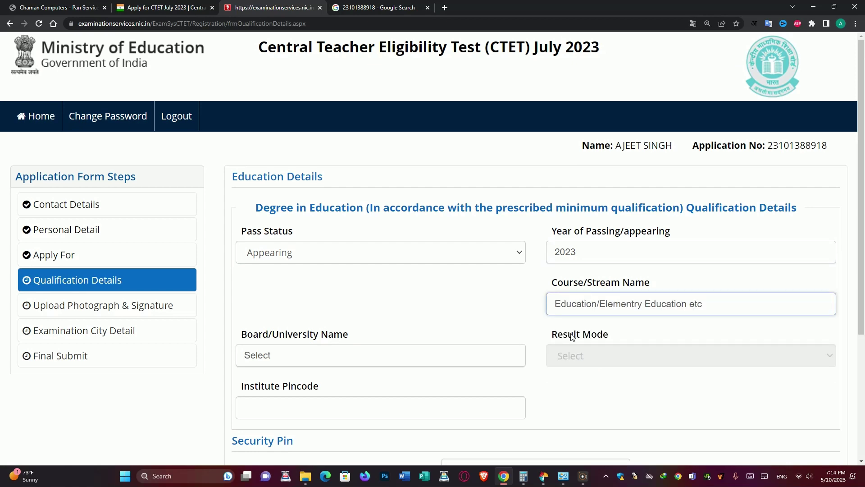
{"action": "scroll", "coordinate": [570, 336], "scroll_direction": "down", "scroll_amount": 3}
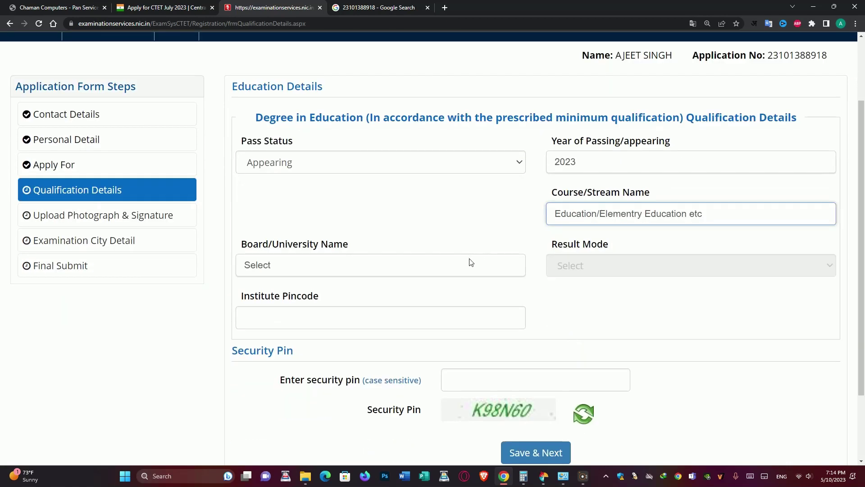
{"action": "scroll", "coordinate": [472, 263], "scroll_direction": "up", "scroll_amount": 3}
{"action": "left_click", "coordinate": [471, 262]}
{"action": "left_click", "coordinate": [471, 325]}
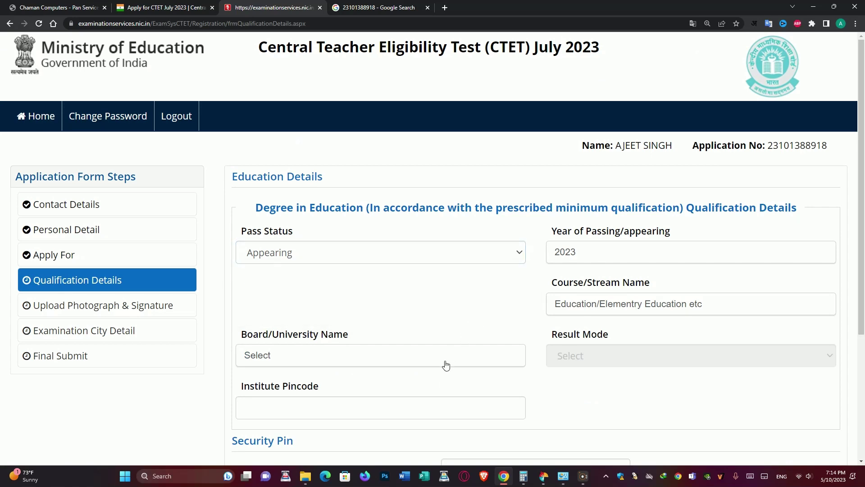
Step: Search 'CHARAN SINGH' and choose Choudhary Charan Singh University, Meerut
{"action": "left_click", "coordinate": [446, 365]}
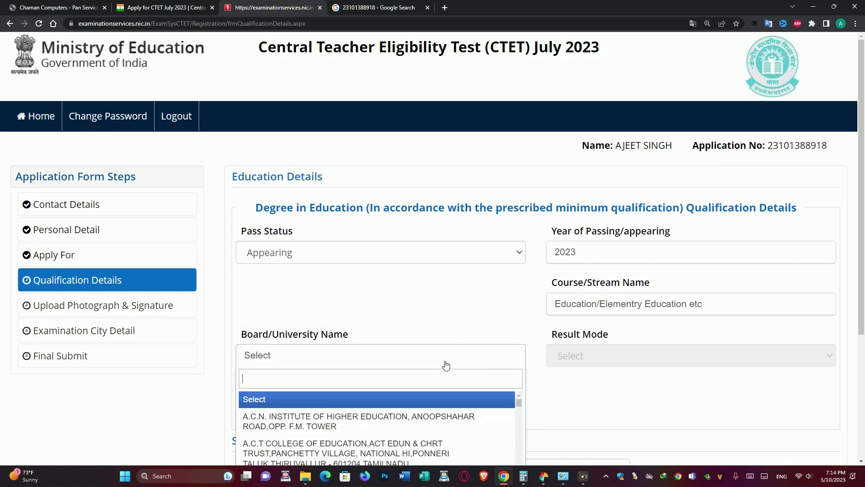
{"action": "scroll", "coordinate": [446, 365], "scroll_direction": "down", "scroll_amount": 2}
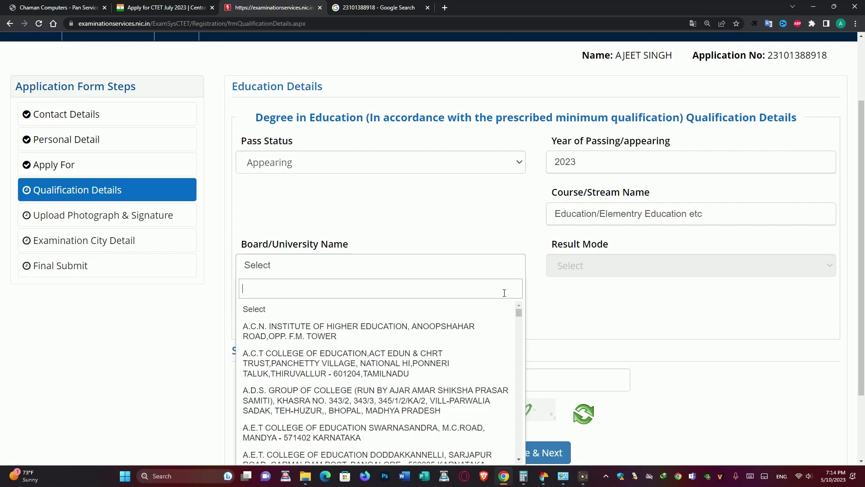
{"action": "type", "text": "CHARAN SINGH"}
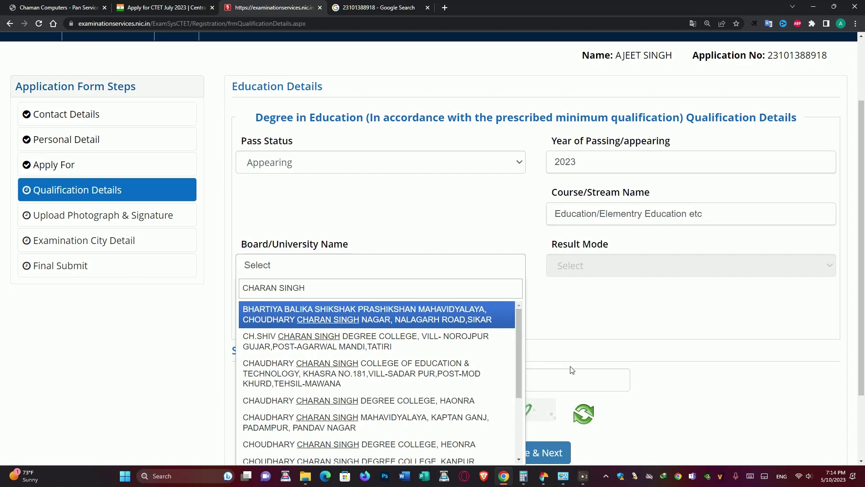
{"action": "scroll", "coordinate": [466, 383], "scroll_direction": "down", "scroll_amount": 2}
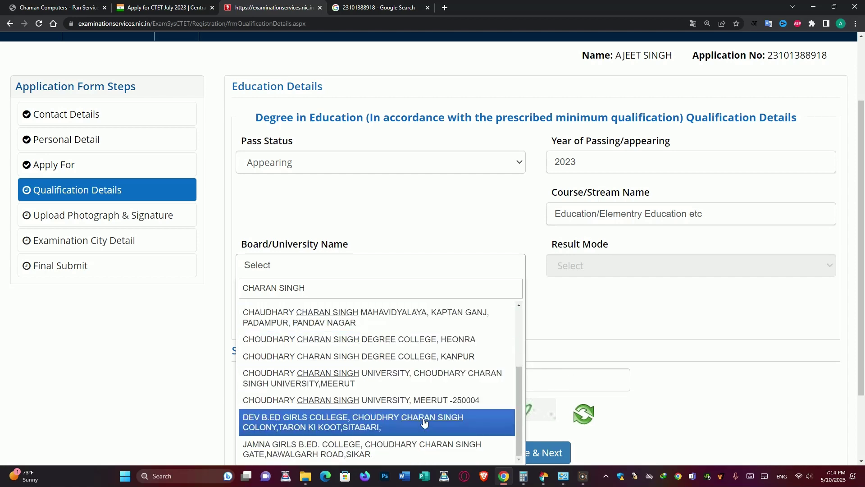
{"action": "left_click", "coordinate": [431, 400]}
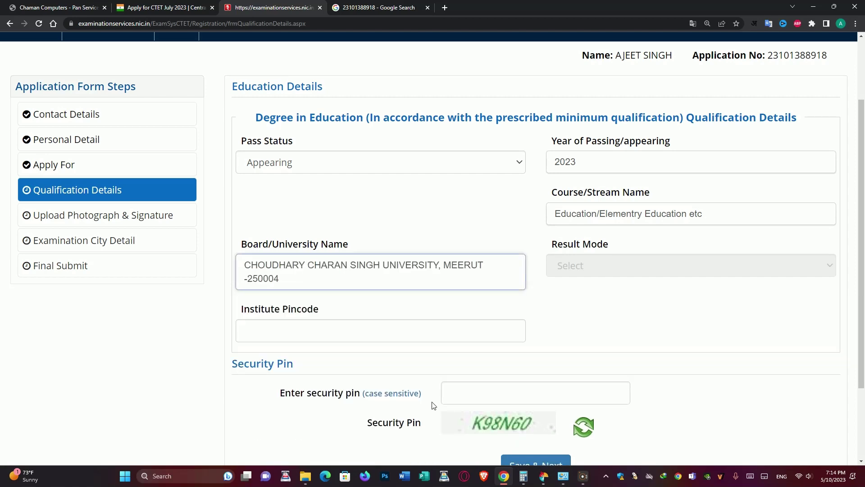
Step: Enter institute pincode 201204 and the displayed security pin
{"action": "left_click", "coordinate": [454, 326]}
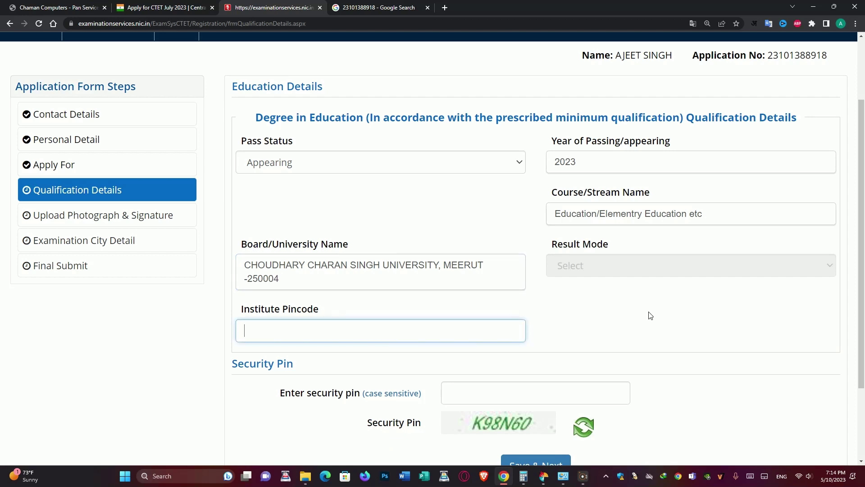
{"action": "left_click", "coordinate": [650, 316]}
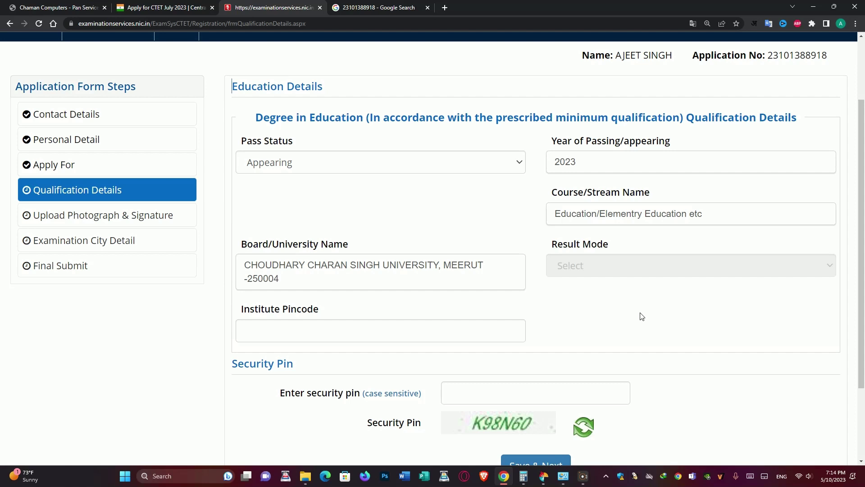
{"action": "left_click", "coordinate": [501, 324]}
{"action": "type", "text": "201204"}
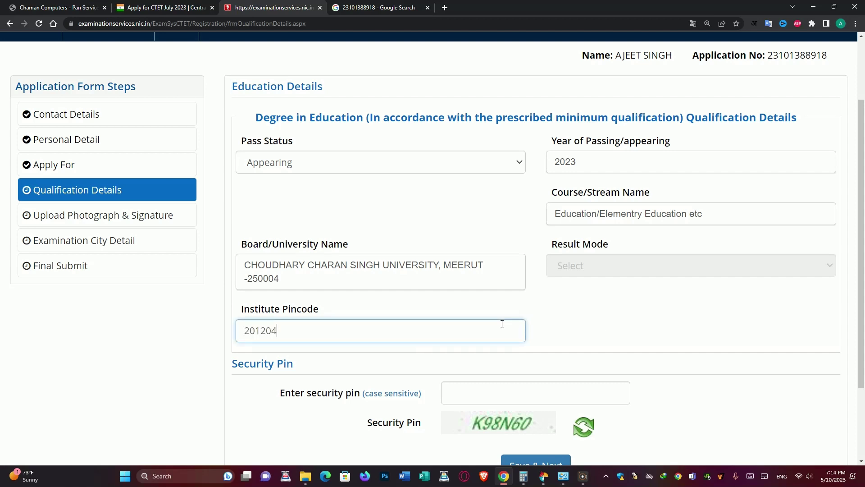
{"action": "scroll", "coordinate": [502, 324], "scroll_direction": "down", "scroll_amount": 2}
{"action": "left_click", "coordinate": [494, 295]}
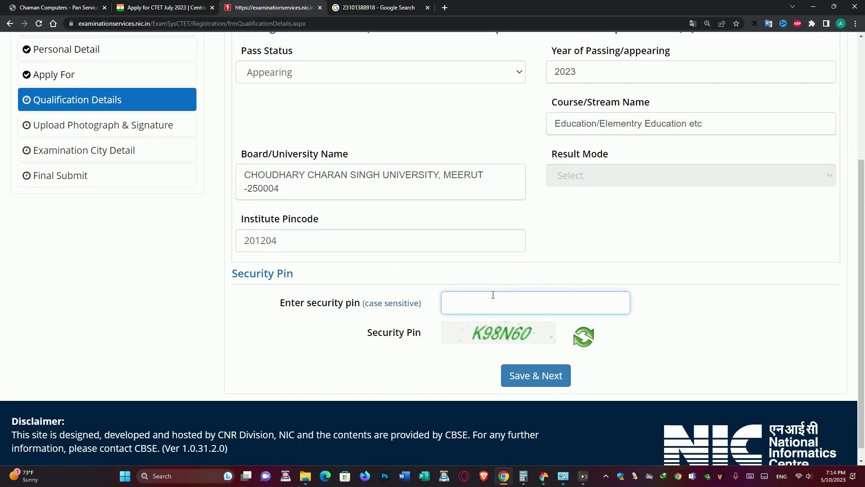
{"action": "type", "text": "K98N60"}
Step: Save and confirm the Qualification Details, then begin choosing a photograph file
{"action": "left_click", "coordinate": [528, 376]}
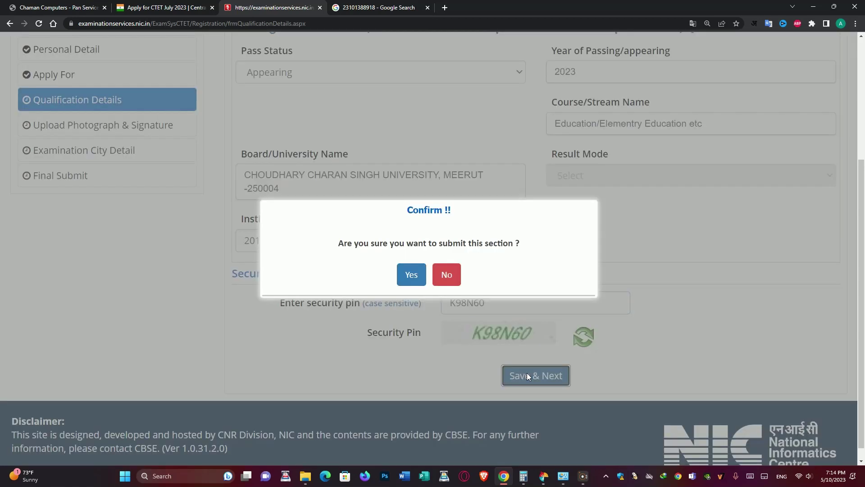
{"action": "key", "text": "Return"}
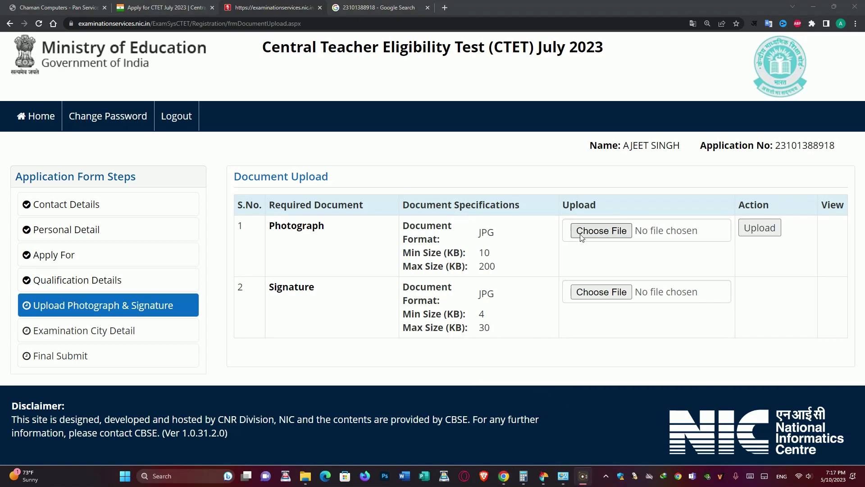
{"action": "left_click", "coordinate": [588, 232]}
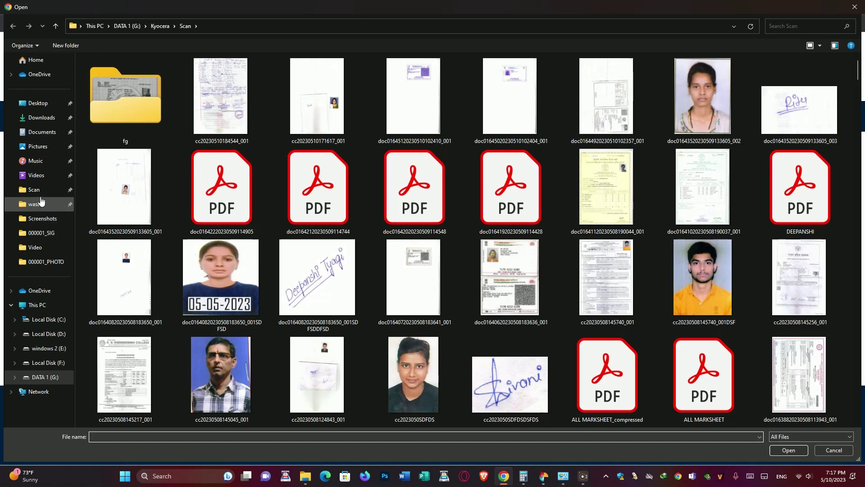
Step: Upload pan1.jpg from Downloads > Video as the uncropped photograph and dismiss the success alert
{"action": "left_click", "coordinate": [39, 247]}
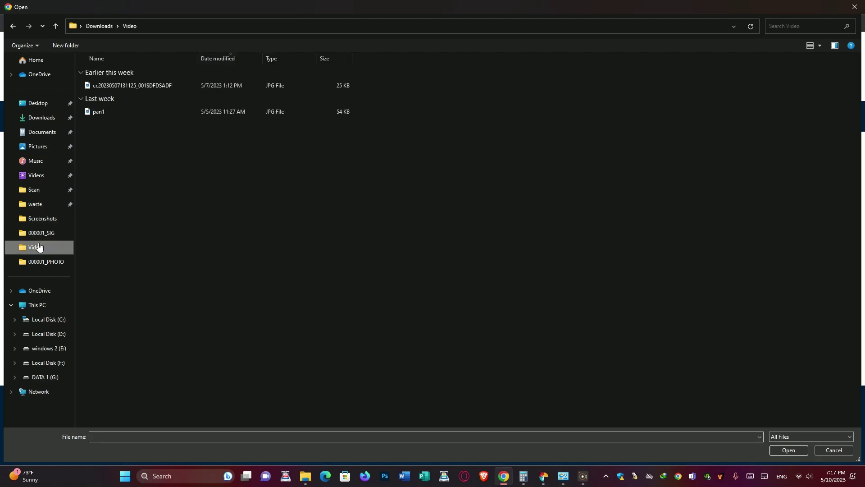
{"action": "double_click", "coordinate": [149, 85]}
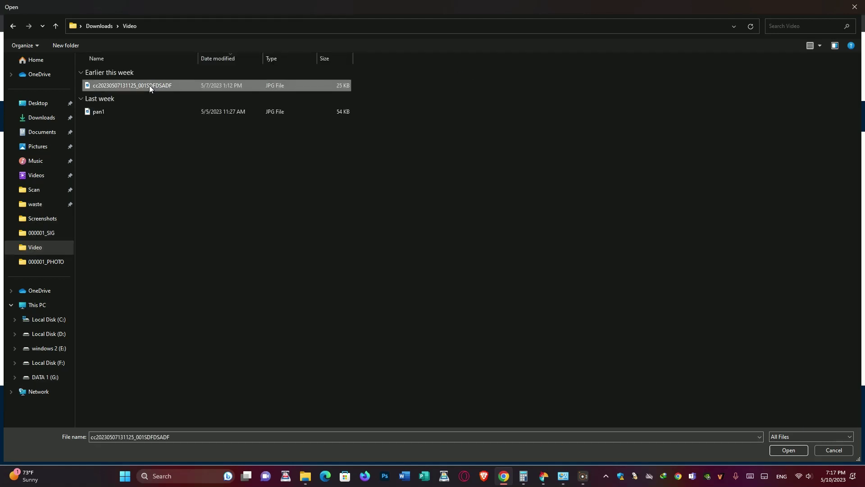
{"action": "left_click", "coordinate": [468, 412]}
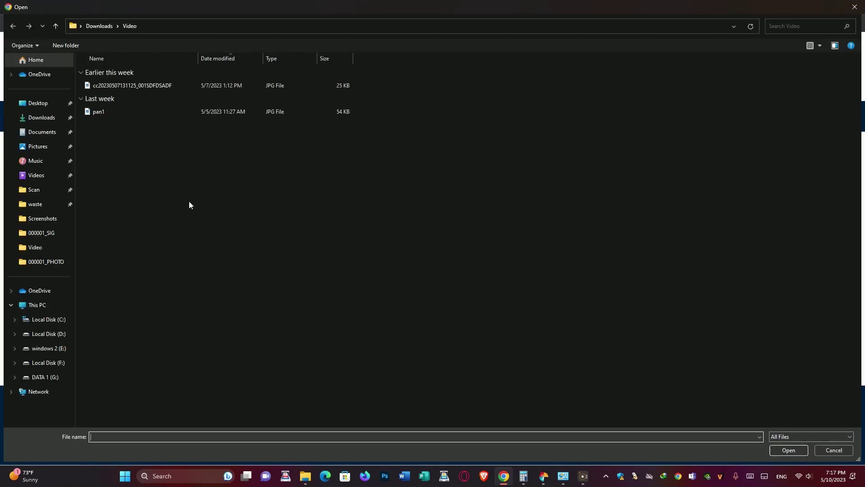
{"action": "left_click", "coordinate": [128, 112]}
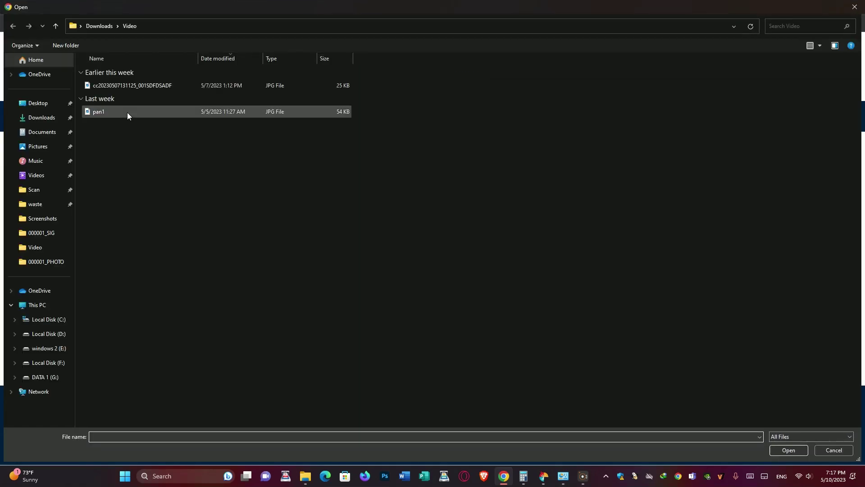
{"action": "double_click", "coordinate": [129, 112]}
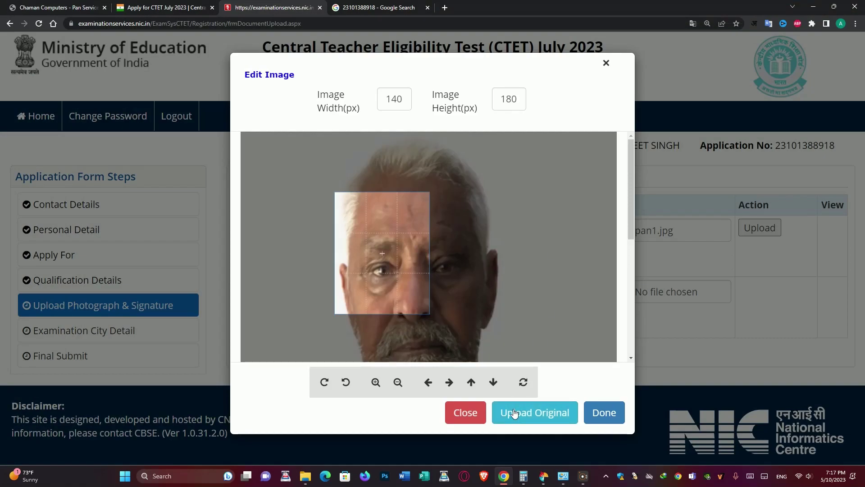
{"action": "left_click", "coordinate": [515, 413]}
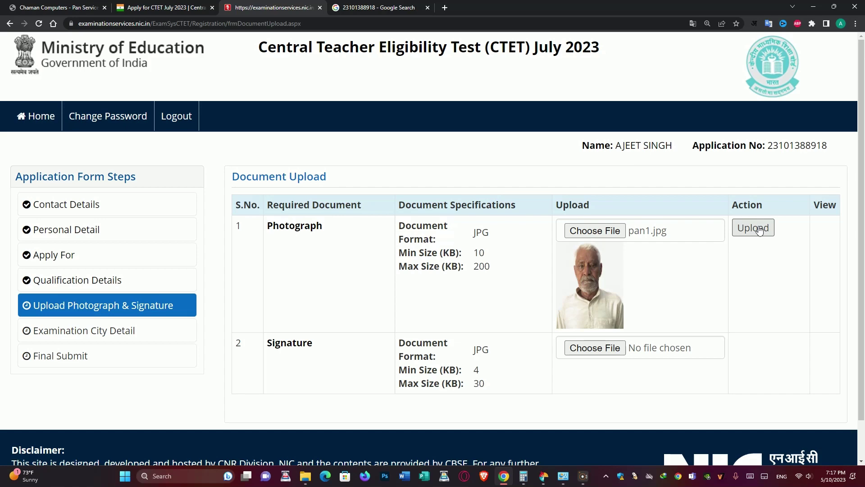
{"action": "left_click", "coordinate": [760, 230]}
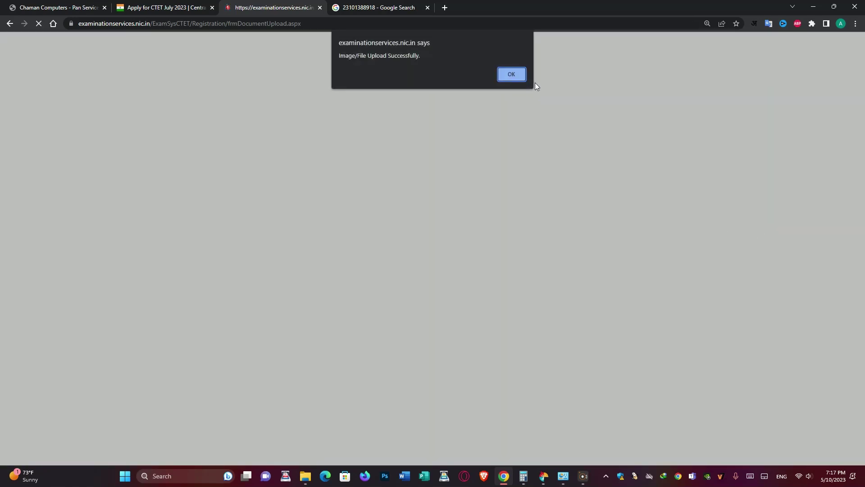
{"action": "left_click", "coordinate": [511, 75]}
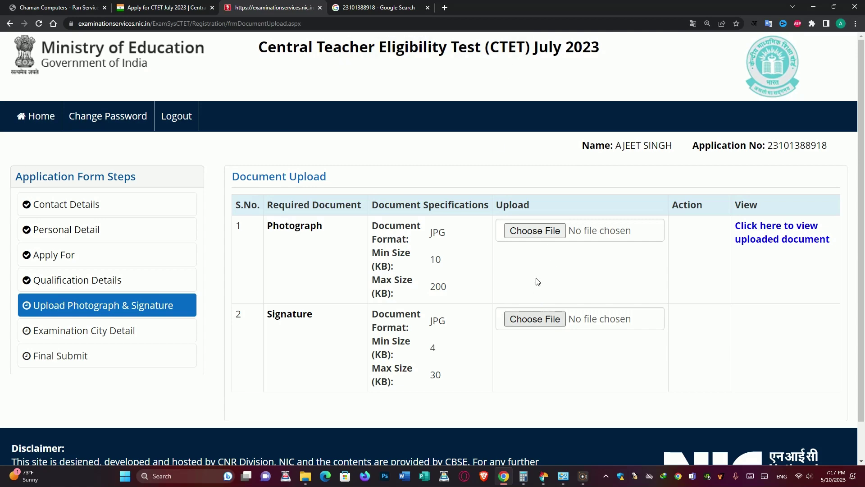
Step: Upload the scanned signature JPG as the original image and acknowledge the success alert
{"action": "left_click", "coordinate": [535, 318]}
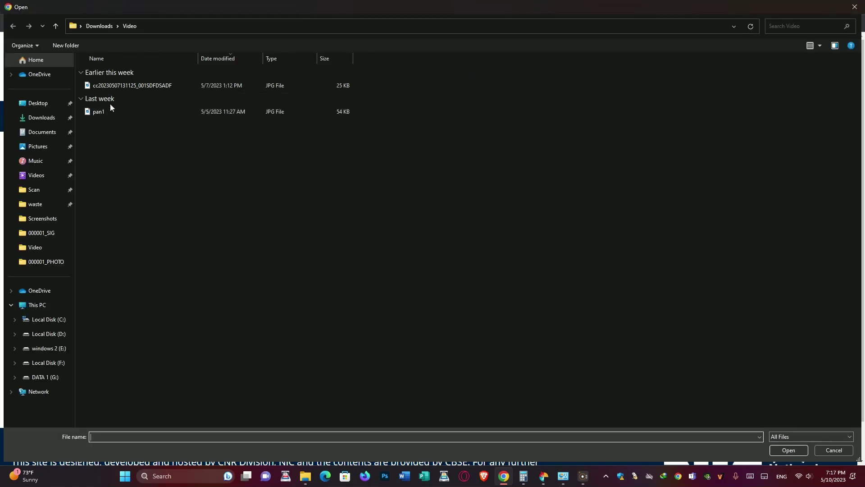
{"action": "double_click", "coordinate": [124, 85]}
{"action": "left_click", "coordinate": [506, 412]}
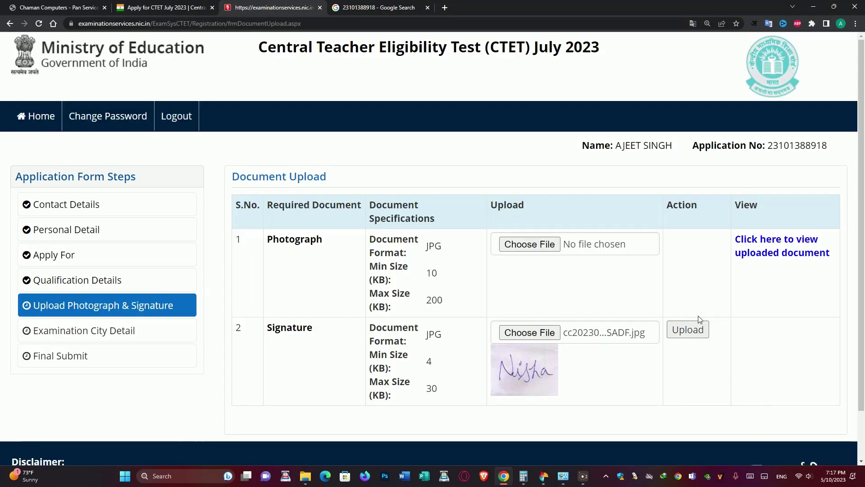
{"action": "left_click", "coordinate": [691, 329]}
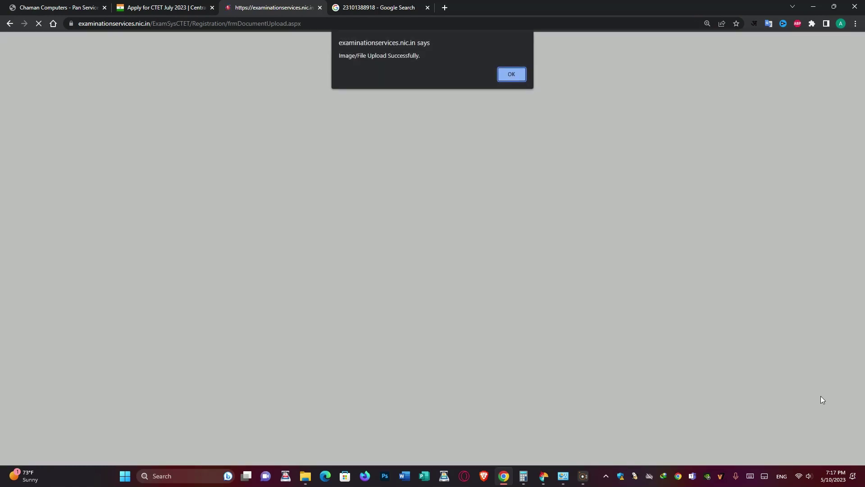
{"action": "left_click", "coordinate": [520, 74]}
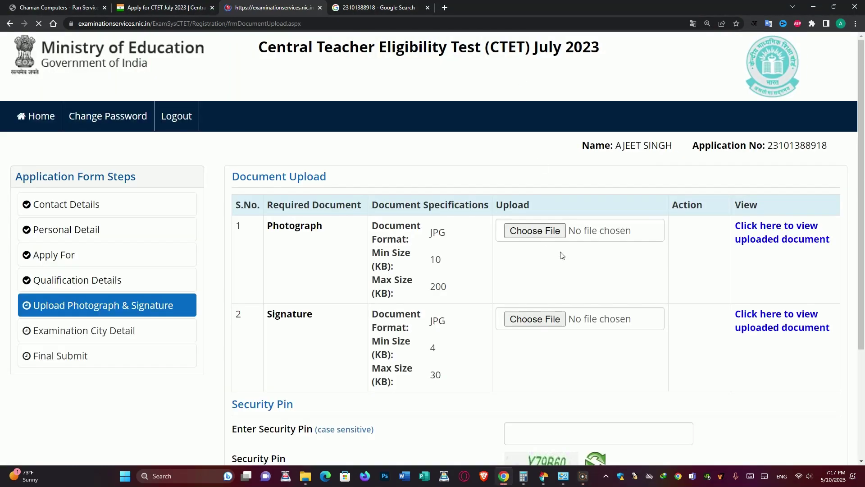
Step: Enter the displayed security pin and save the document upload step, confirming the dialog
{"action": "scroll", "coordinate": [562, 255], "scroll_direction": "down", "scroll_amount": 3}
{"action": "left_click", "coordinate": [565, 296]}
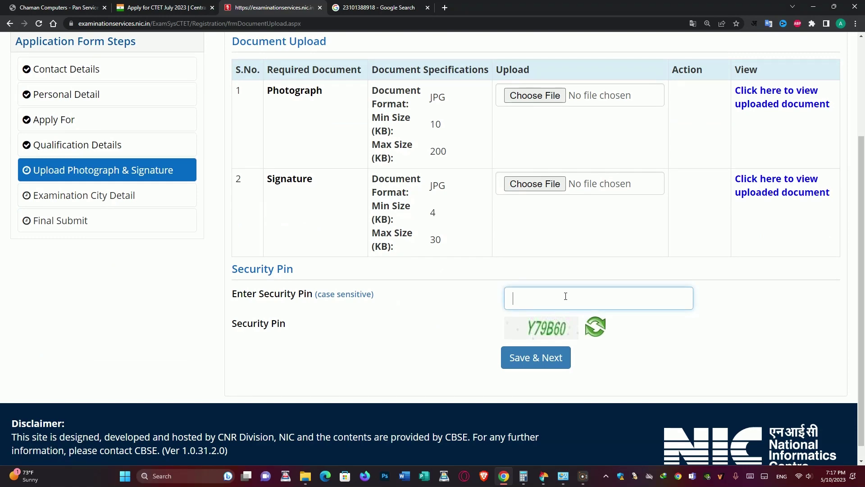
{"action": "type", "text": "Y79B60"}
{"action": "scroll", "coordinate": [564, 296], "scroll_direction": "up", "scroll_amount": 3}
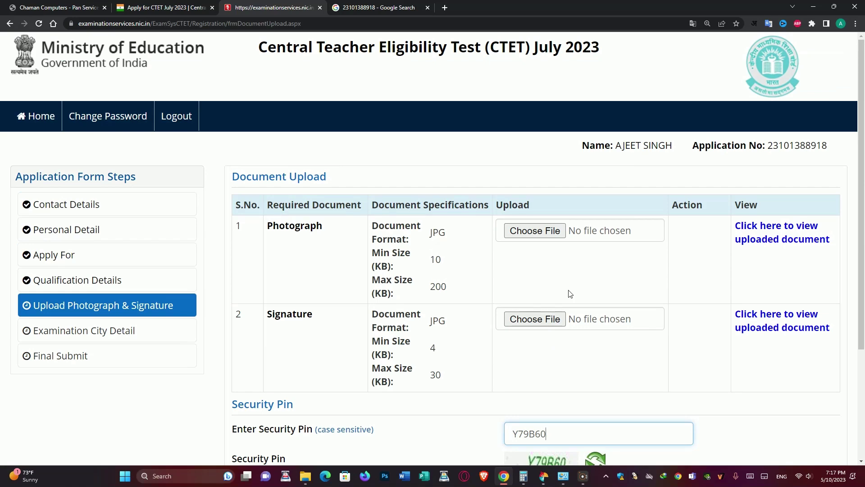
{"action": "scroll", "coordinate": [570, 294], "scroll_direction": "down", "scroll_amount": 3}
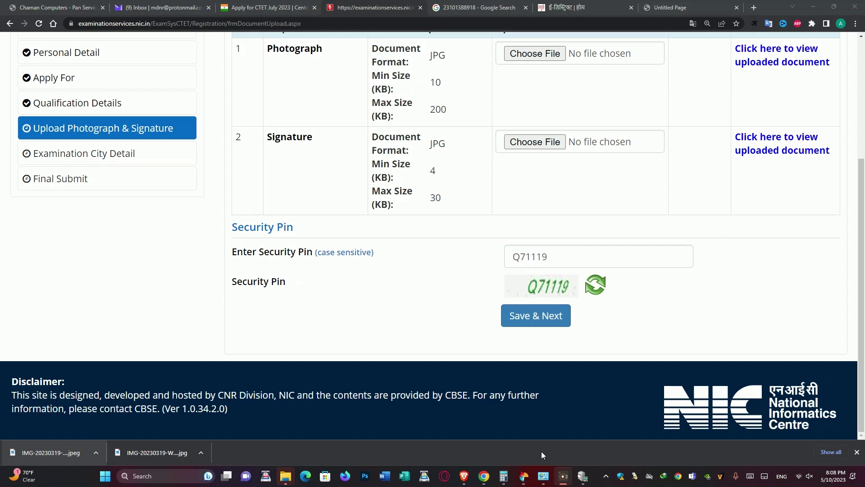
{"action": "left_click", "coordinate": [535, 318]}
{"action": "key", "text": "Return"}
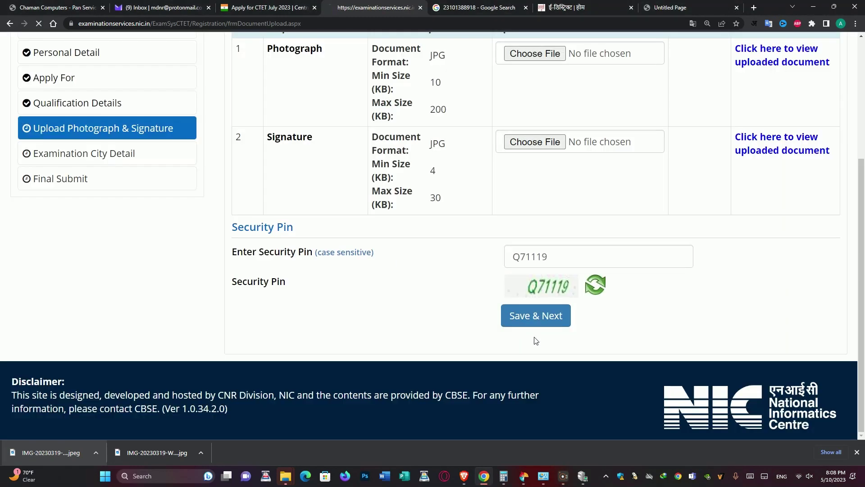
Step: Choose UTTAR PRADESH as state and MEERUT as examination city via the 'me' search
{"action": "left_click", "coordinate": [495, 205]}
{"action": "scroll", "coordinate": [493, 334], "scroll_direction": "down", "scroll_amount": 8}
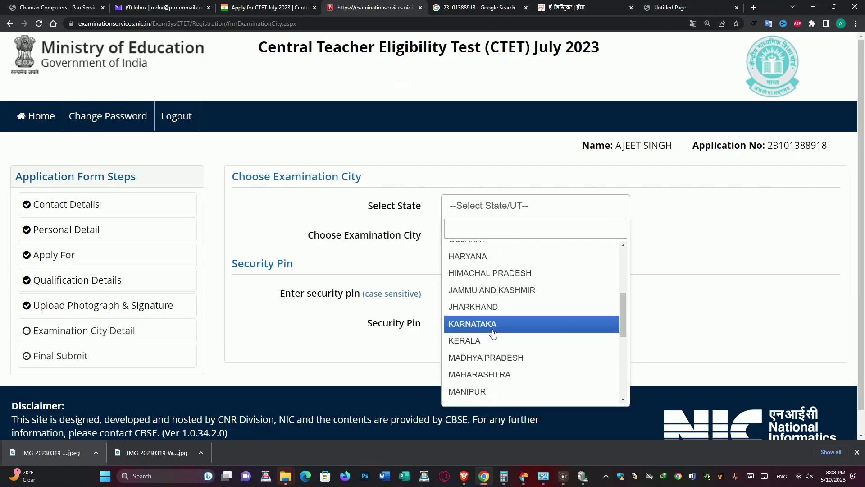
{"action": "left_click", "coordinate": [496, 344]}
{"action": "left_click", "coordinate": [501, 241]}
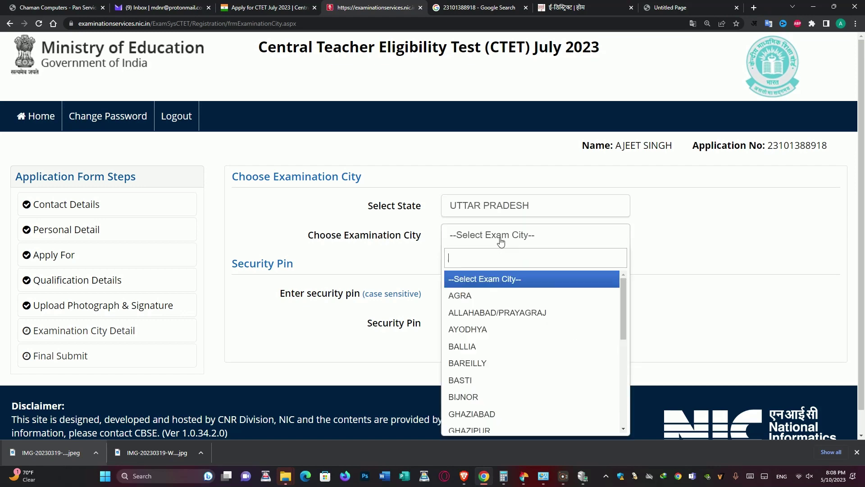
{"action": "type", "text": "me"}
{"action": "key", "text": "Return"}
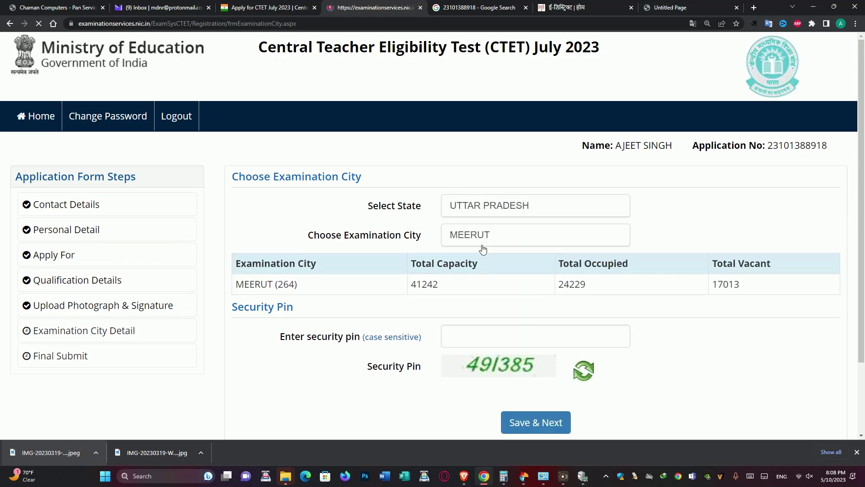
Step: Enter the displayed security pin and save the examination city choice
{"action": "left_click", "coordinate": [481, 340]}
{"action": "type", "text": "49"}
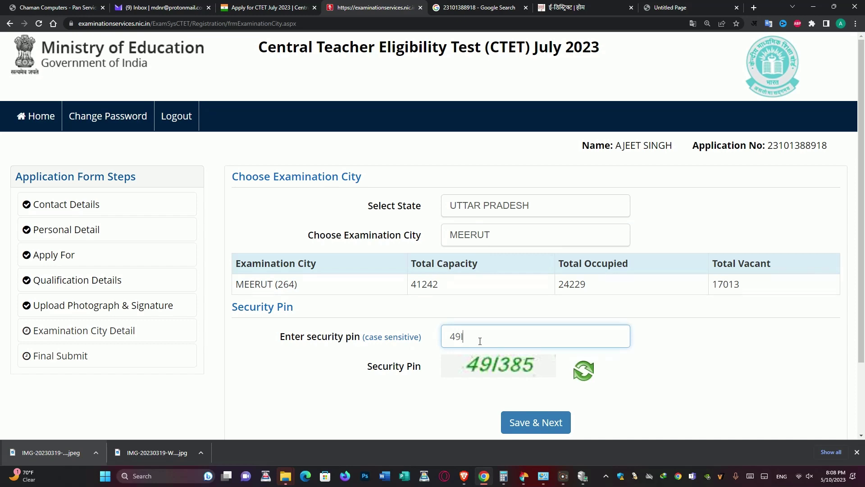
{"action": "type", "text": "l385"}
{"action": "key", "text": "Tab"}
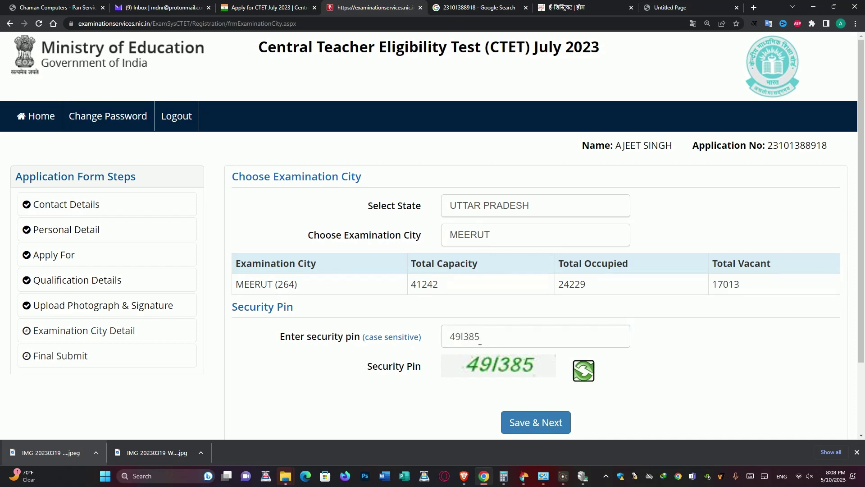
{"action": "key", "text": "Tab"}
{"action": "key", "text": "Return"}
{"action": "key", "text": "Return"}
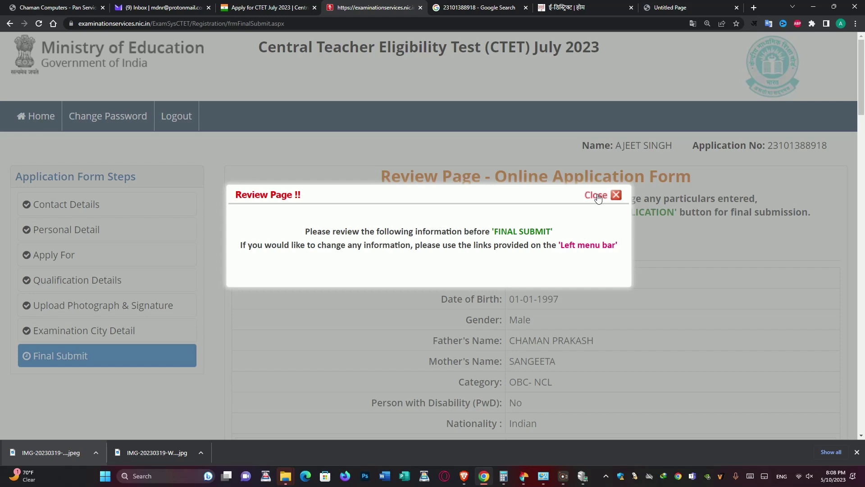
Step: Close the Review Page notice and scroll down to the Particulars verification checklist
{"action": "left_click", "coordinate": [595, 195]}
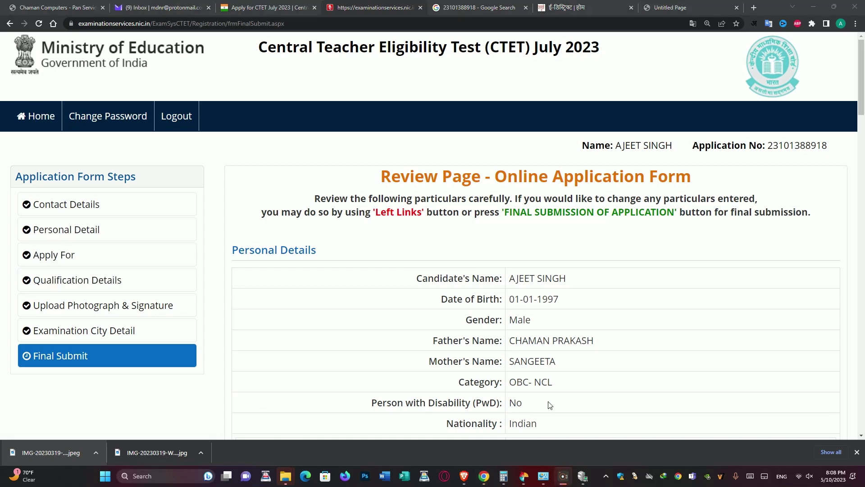
{"action": "scroll", "coordinate": [548, 402], "scroll_direction": "down", "scroll_amount": 4}
{"action": "scroll", "coordinate": [569, 280], "scroll_direction": "down", "scroll_amount": 5}
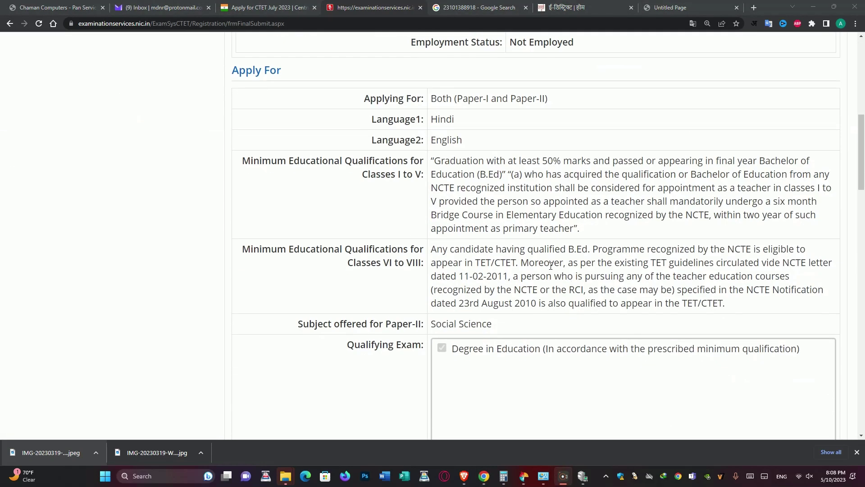
{"action": "scroll", "coordinate": [626, 311], "scroll_direction": "down", "scroll_amount": 7}
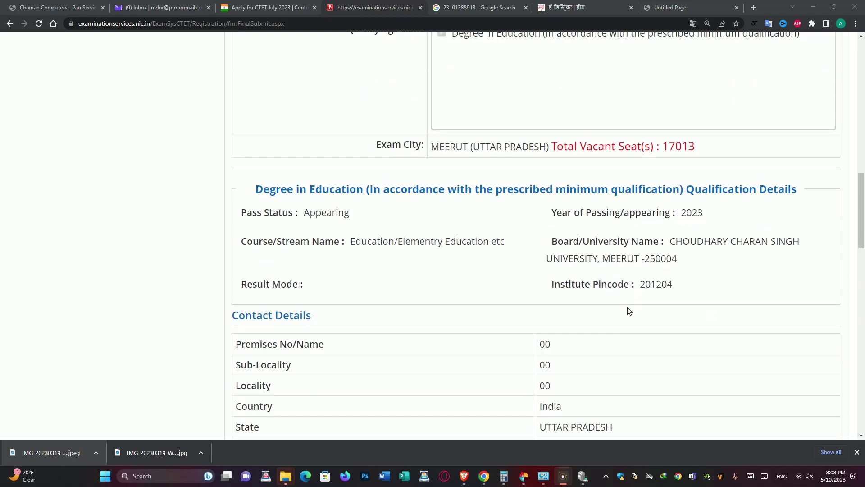
{"action": "scroll", "coordinate": [626, 310], "scroll_direction": "down", "scroll_amount": 16}
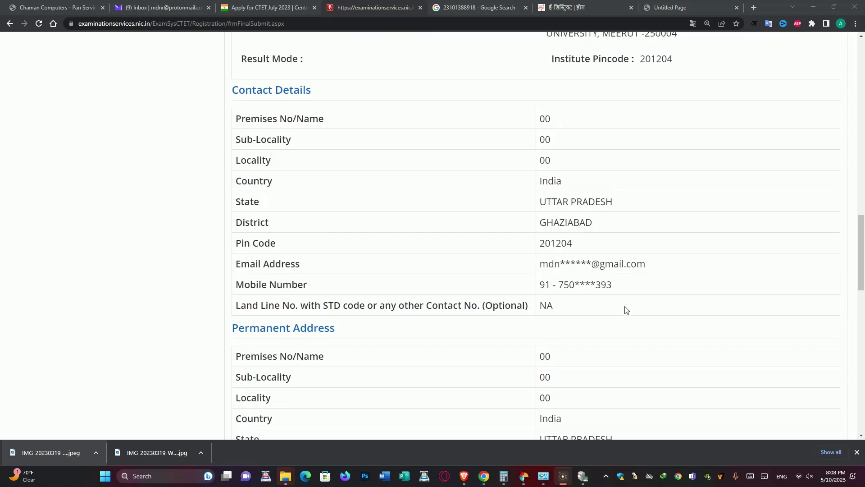
{"action": "scroll", "coordinate": [627, 311], "scroll_direction": "down", "scroll_amount": 6}
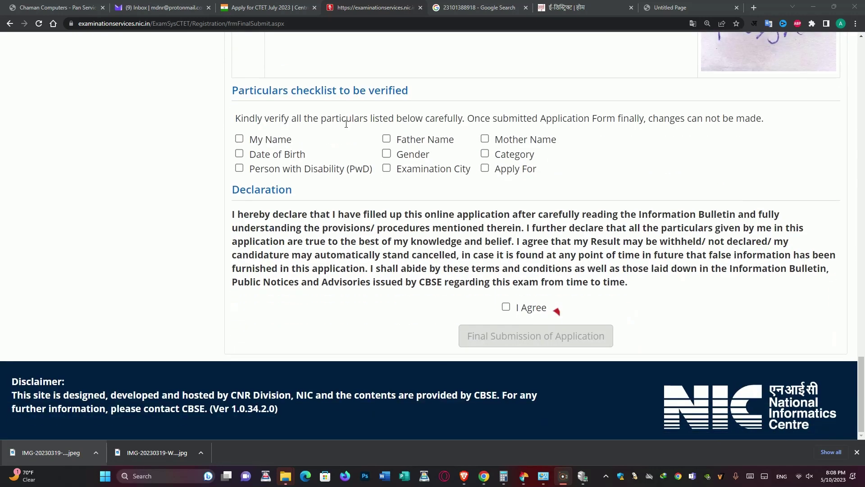
Step: Mark all nine listed particulars, from My Name to Apply For, as verified
{"action": "left_click", "coordinate": [277, 142]}
{"action": "left_click", "coordinate": [274, 155]}
{"action": "left_click", "coordinate": [275, 171]}
{"action": "left_click", "coordinate": [410, 140]}
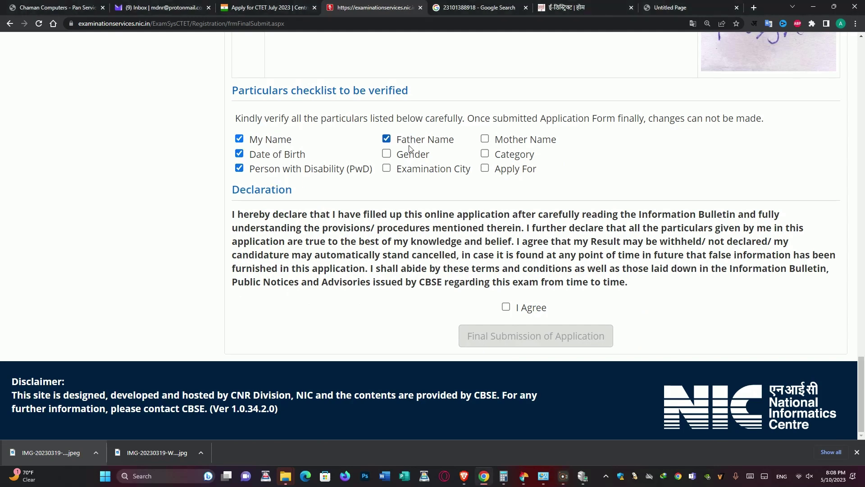
{"action": "left_click", "coordinate": [410, 170]}
{"action": "left_click", "coordinate": [411, 156]}
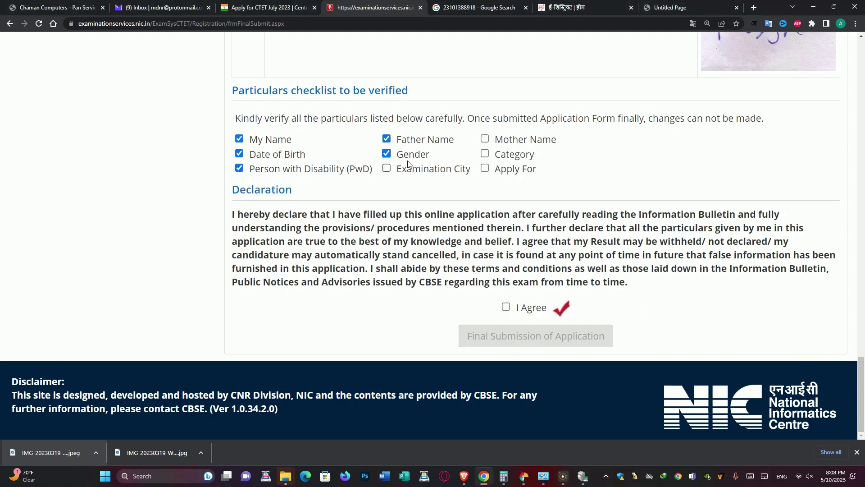
{"action": "left_click", "coordinate": [503, 141]}
{"action": "left_click", "coordinate": [507, 155]}
{"action": "left_click", "coordinate": [508, 172]}
Step: Accept the I Agree declaration and confirm Final Submission of Application
{"action": "left_click", "coordinate": [506, 307]}
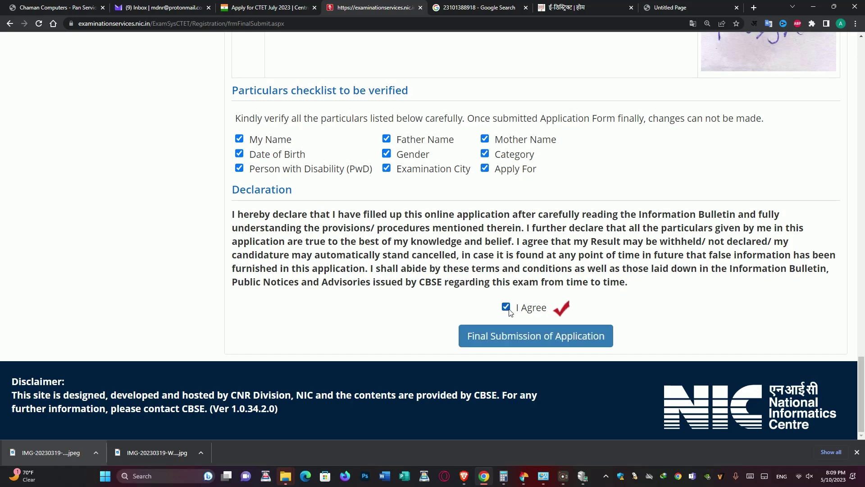
{"action": "left_click", "coordinate": [523, 336]}
{"action": "left_click", "coordinate": [411, 262]}
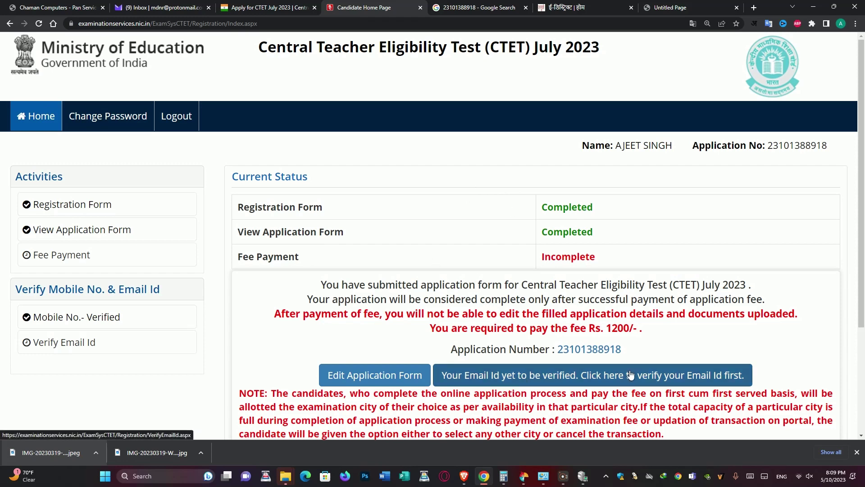
Step: Start email verification and submit the security pin to receive a one-time password
{"action": "left_click", "coordinate": [578, 379]}
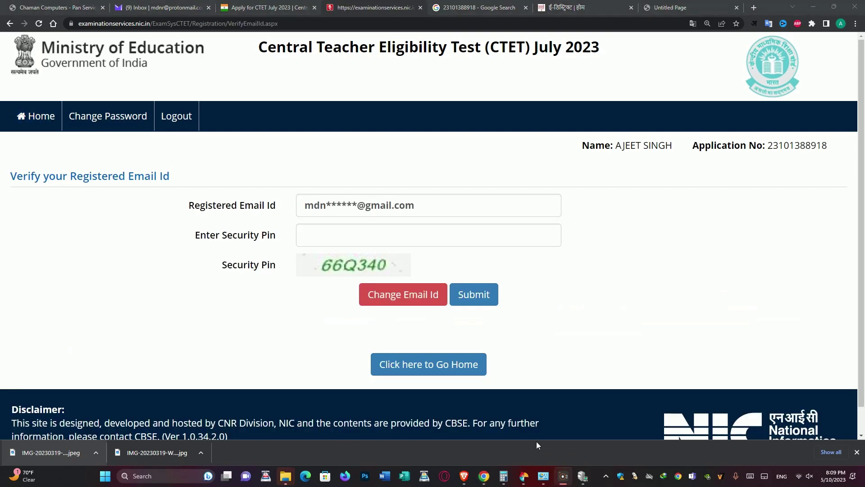
{"action": "type", "text": "66Q340"}
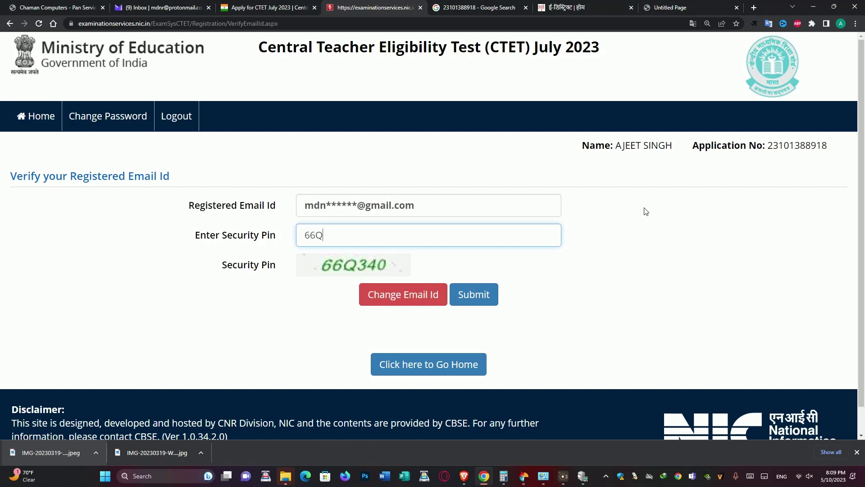
{"action": "key", "text": "Tab"}
{"action": "key", "text": "Tab"}
{"action": "key", "text": "Return"}
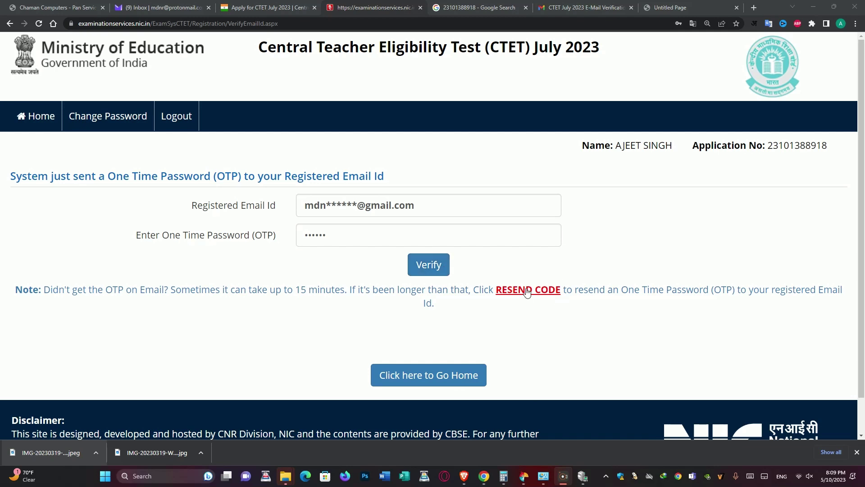
Step: Verify the email with the OTP and return to the candidate home page
{"action": "left_click", "coordinate": [435, 268]}
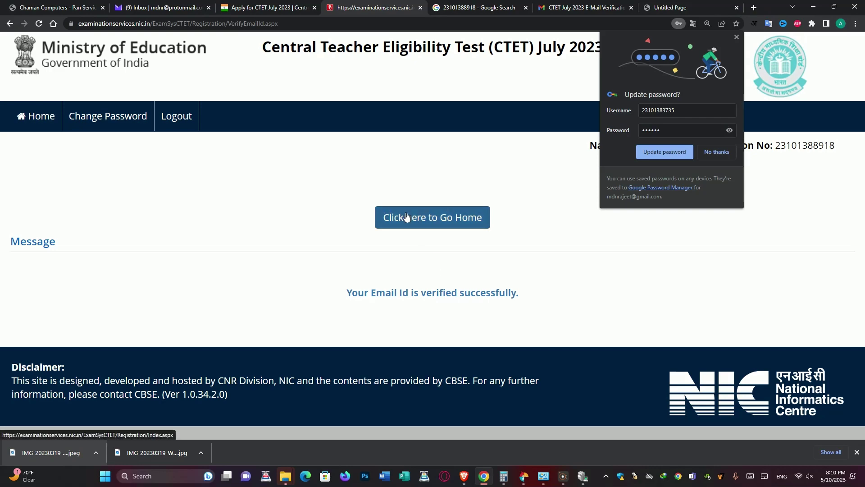
{"action": "left_click", "coordinate": [406, 215]}
{"action": "left_click", "coordinate": [713, 153]}
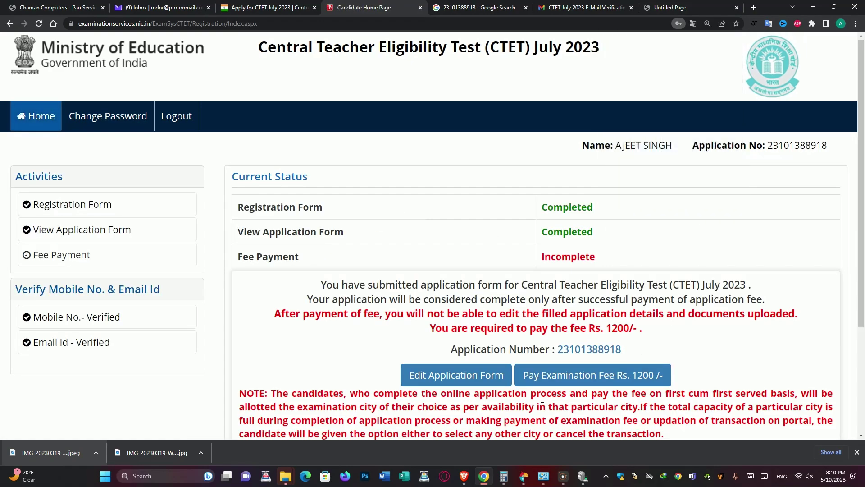
Step: Pay the Rs. 1200 fee by Online Payment through Any Debit/Credit Card/Net Banking
{"action": "left_click", "coordinate": [601, 374]}
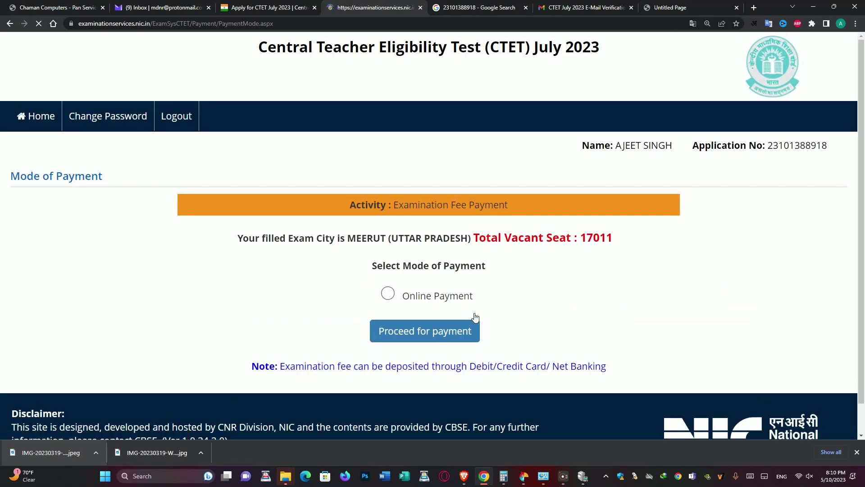
{"action": "left_click", "coordinate": [388, 294]}
{"action": "left_click", "coordinate": [397, 330]}
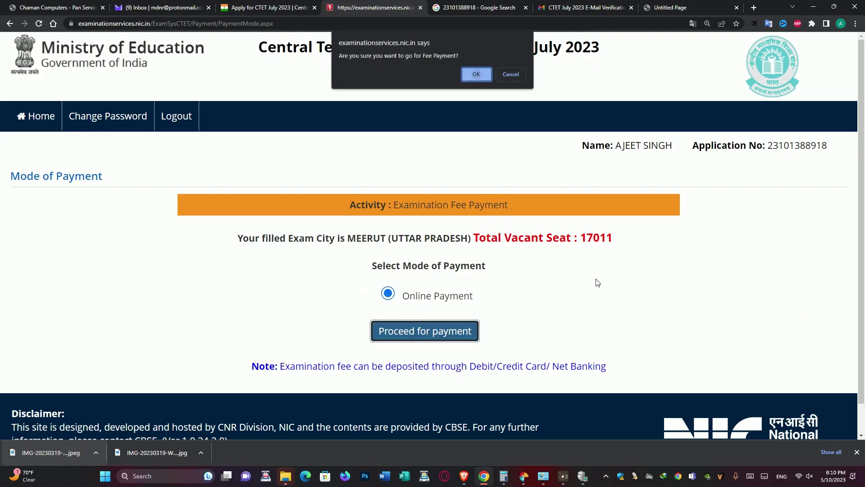
{"action": "key", "text": "Return"}
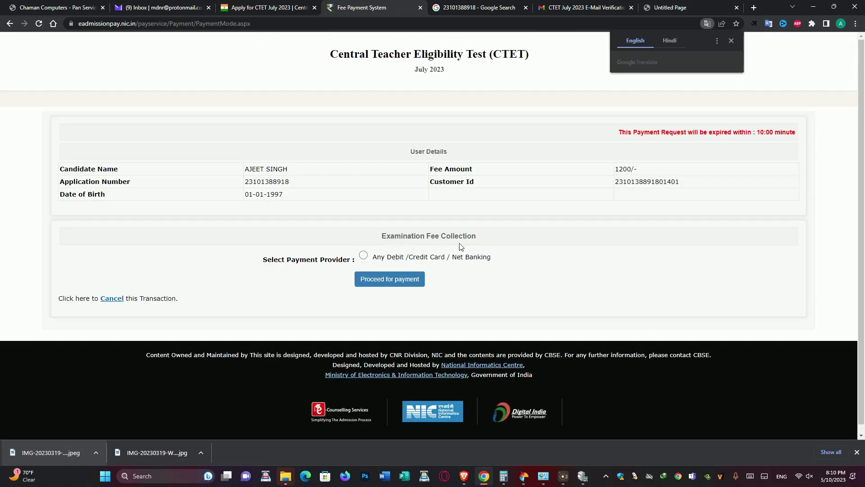
{"action": "left_click", "coordinate": [363, 256]}
{"action": "left_click", "coordinate": [373, 279]}
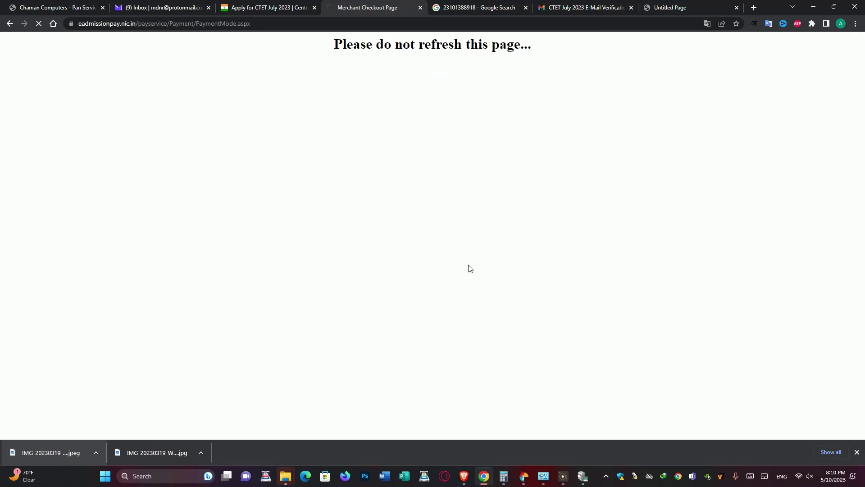